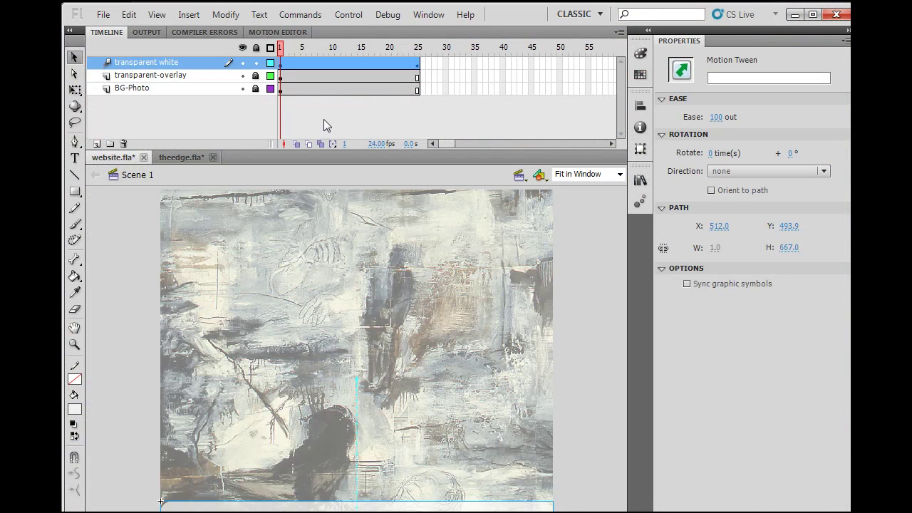
- Preview the white panel tween up to frame 25 and test the movie
{"action": "left_click", "coordinate": [287, 51]}
{"action": "mouse_move", "coordinate": [289, 51]}
{"action": "left_mouse_down"}
{"action": "mouse_move", "coordinate": [419, 50]}
{"action": "mouse_move", "coordinate": [282, 50]}
{"action": "left_mouse_up"}
{"action": "left_click", "coordinate": [349, 15]}
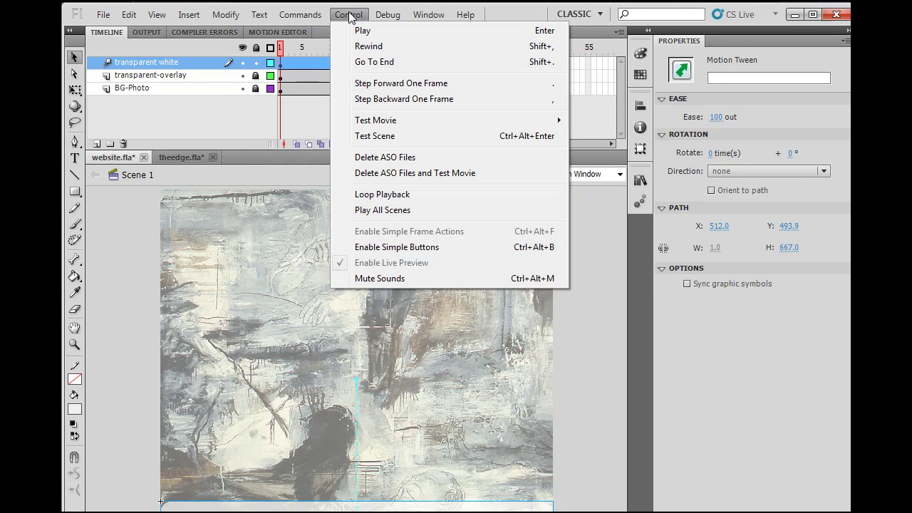
{"action": "mouse_move", "coordinate": [374, 123]}
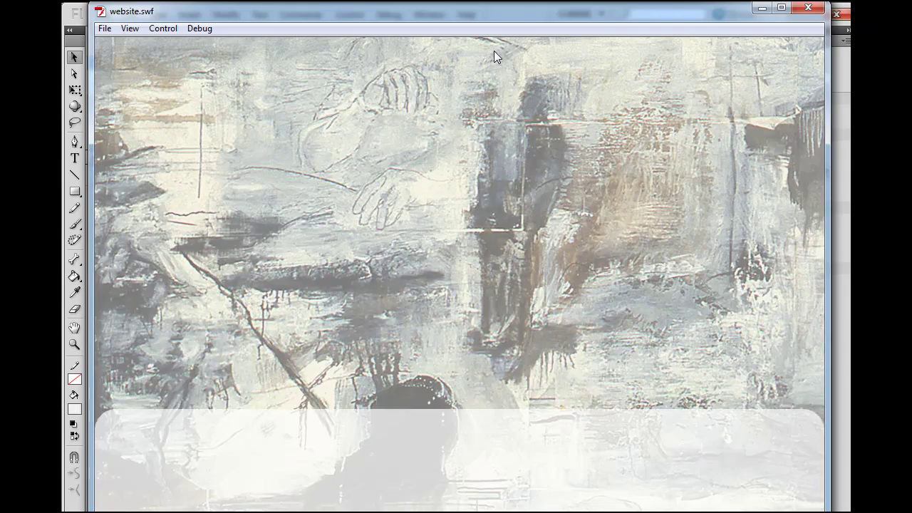
{"action": "left_click_drag", "start_coordinate": [524, 16], "coordinate": [513, 11]}
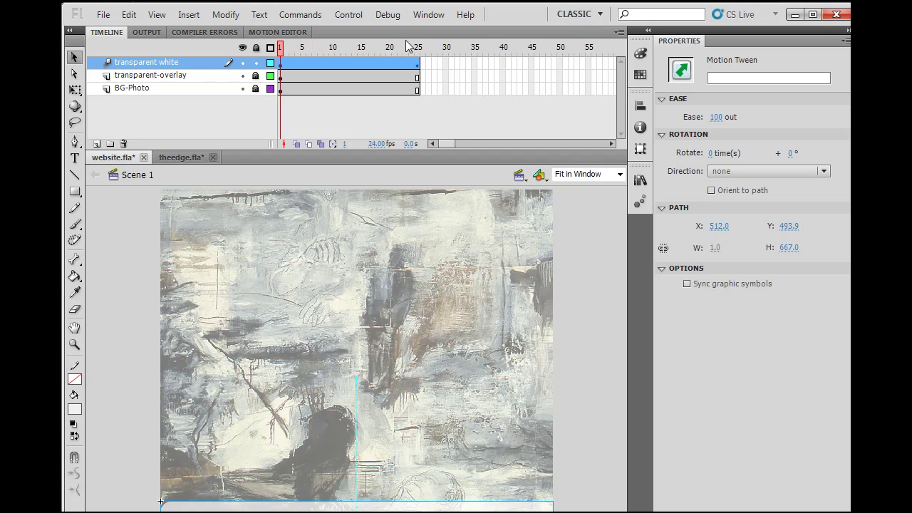
{"action": "left_click_drag", "start_coordinate": [285, 49], "coordinate": [235, 18]}
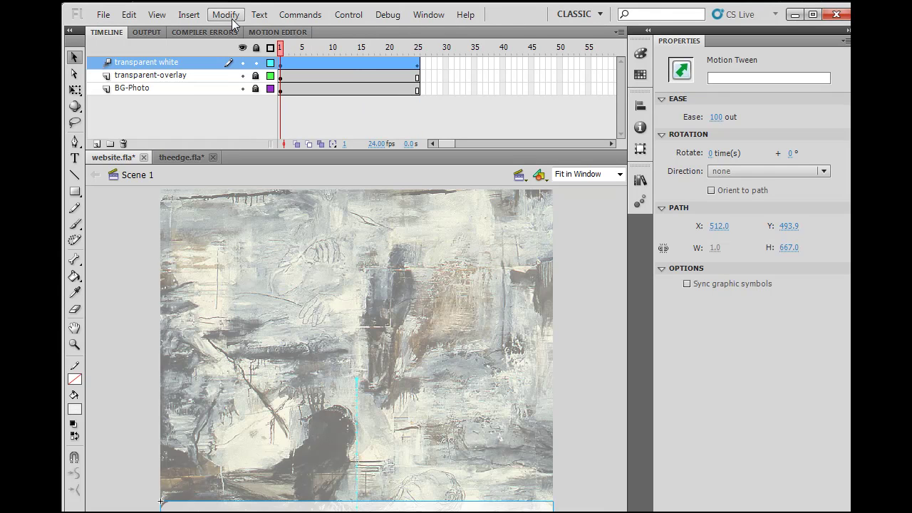
- Add a new layer named actions with a keyframe at frame 25
{"action": "left_click", "coordinate": [97, 143]}
{"action": "double_click", "coordinate": [127, 64]}
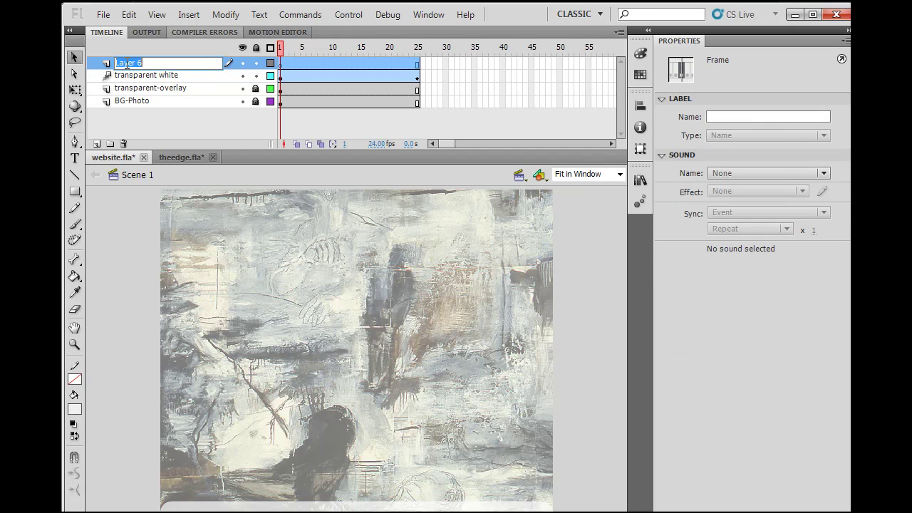
{"action": "type", "text": "actions"}
{"action": "left_click", "coordinate": [305, 61]}
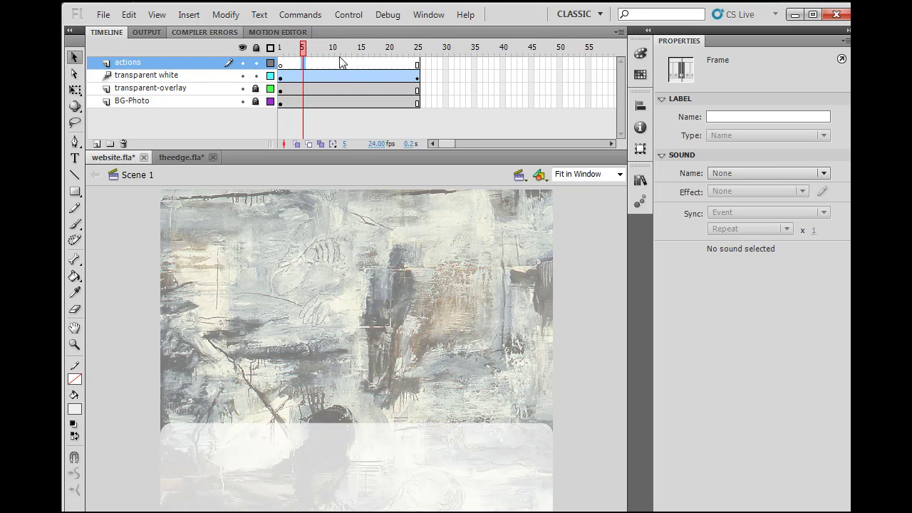
{"action": "left_click", "coordinate": [418, 65]}
{"action": "right_click", "coordinate": [418, 65]}
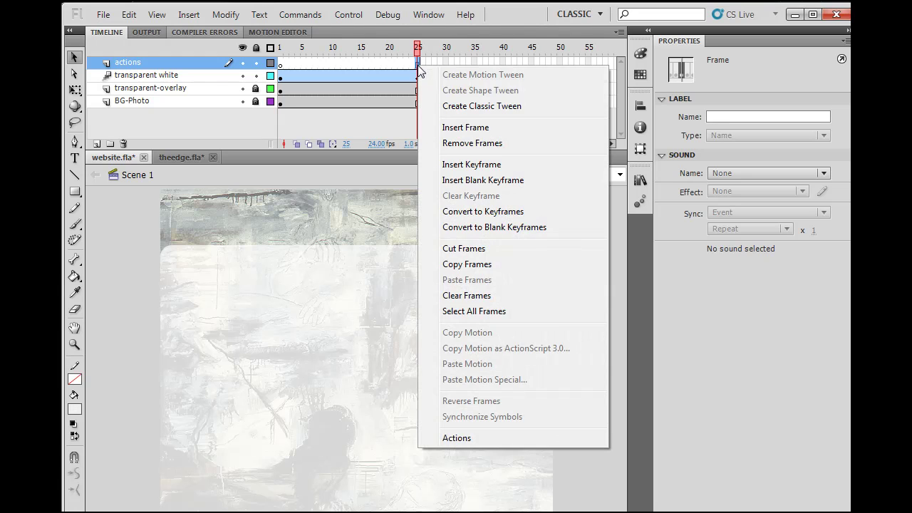
{"action": "left_click", "coordinate": [470, 164]}
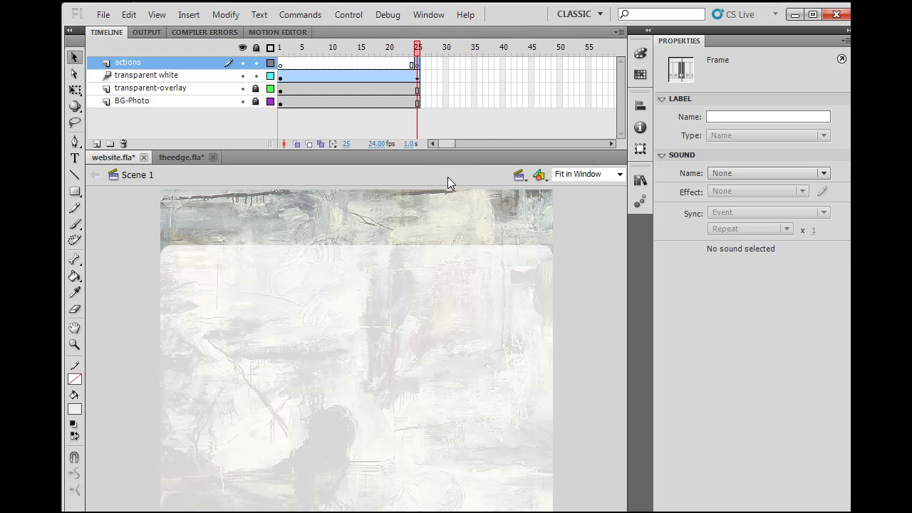
- Open the Actions panel for frame 25 and enter the script stop();
{"action": "left_click", "coordinate": [431, 15]}
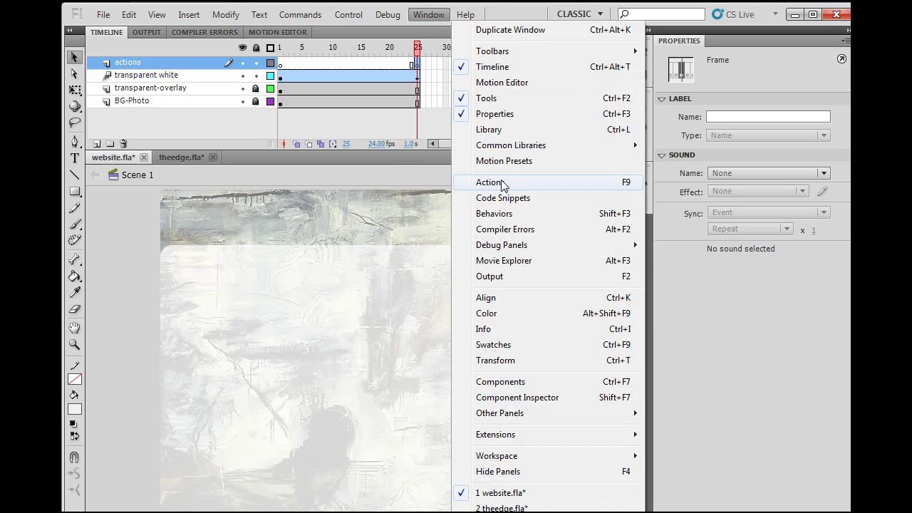
{"action": "left_click", "coordinate": [534, 184]}
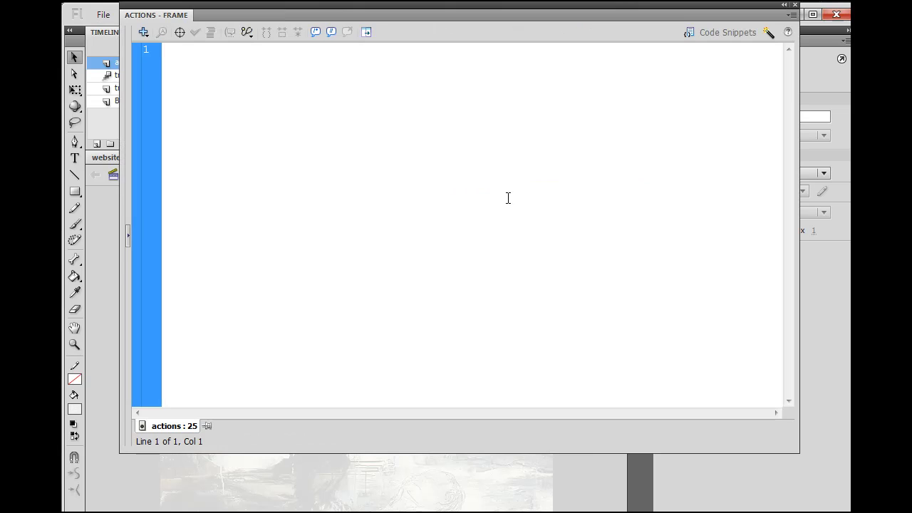
{"action": "mouse_move", "coordinate": [560, 8]}
{"action": "left_mouse_down"}
{"action": "mouse_move", "coordinate": [511, 98]}
{"action": "mouse_move", "coordinate": [578, 26]}
{"action": "mouse_move", "coordinate": [560, 4]}
{"action": "mouse_move", "coordinate": [557, 28]}
{"action": "mouse_move", "coordinate": [572, 32]}
{"action": "mouse_move", "coordinate": [567, 13]}
{"action": "left_mouse_up"}
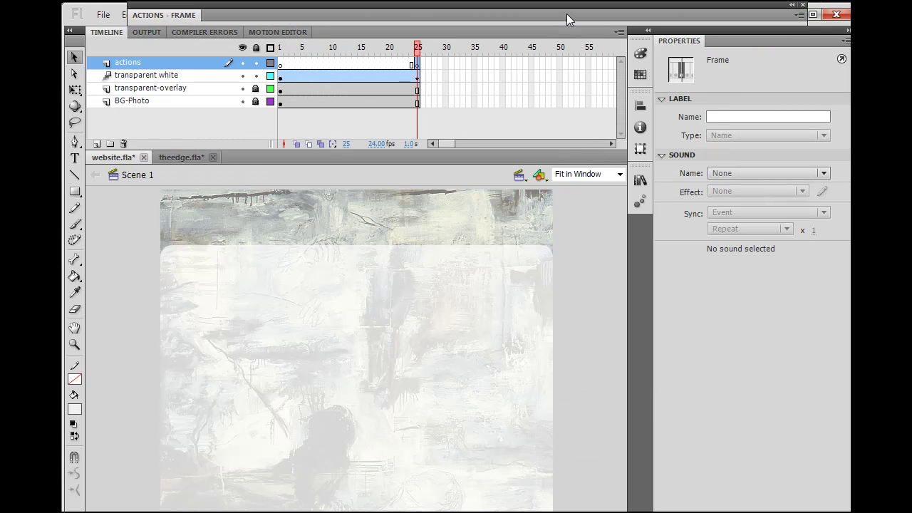
{"action": "left_click", "coordinate": [566, 14]}
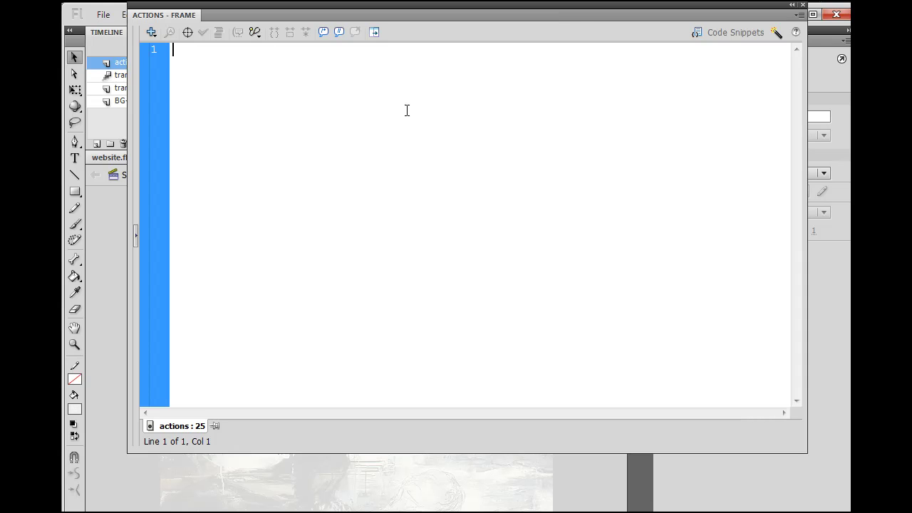
{"action": "type", "text": "stop();"}
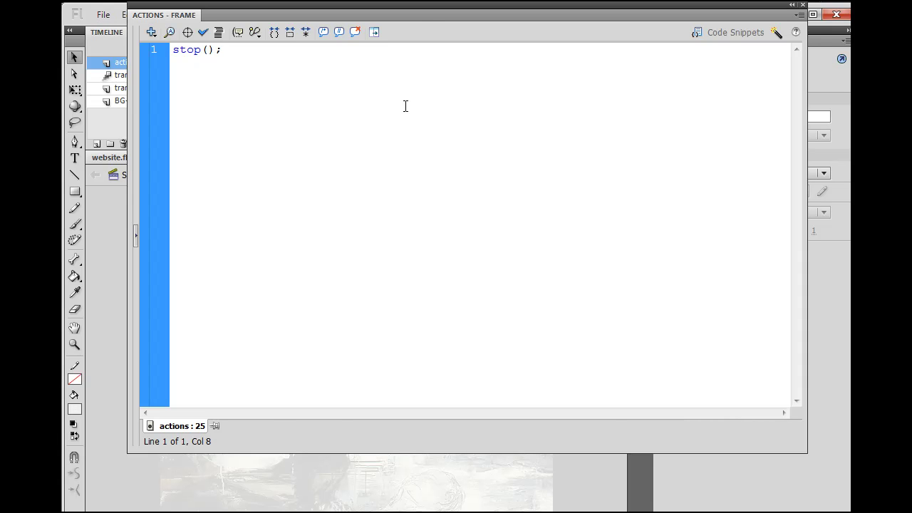
- Collapse the Actions panel and test the movie with Ctrl+Enter to see the panel stop
{"action": "double_click", "coordinate": [428, 16]}
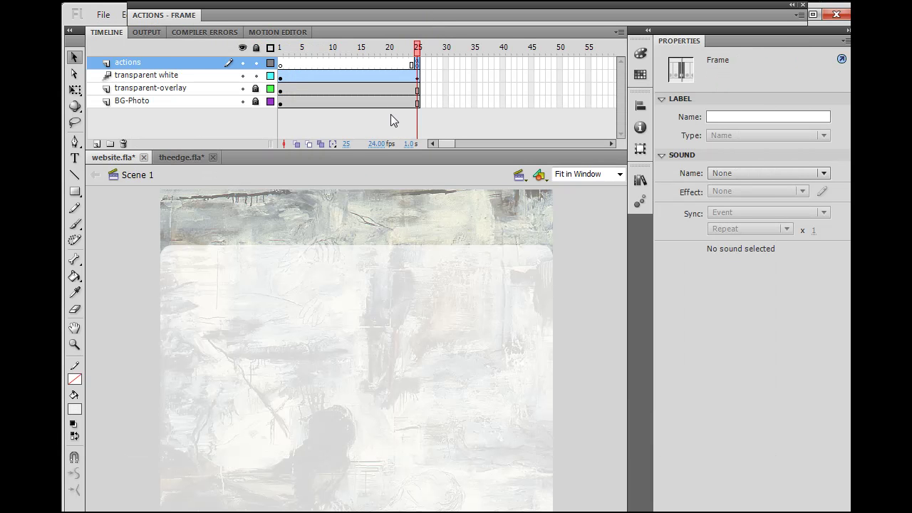
{"action": "key", "text": "ctrl+Return"}
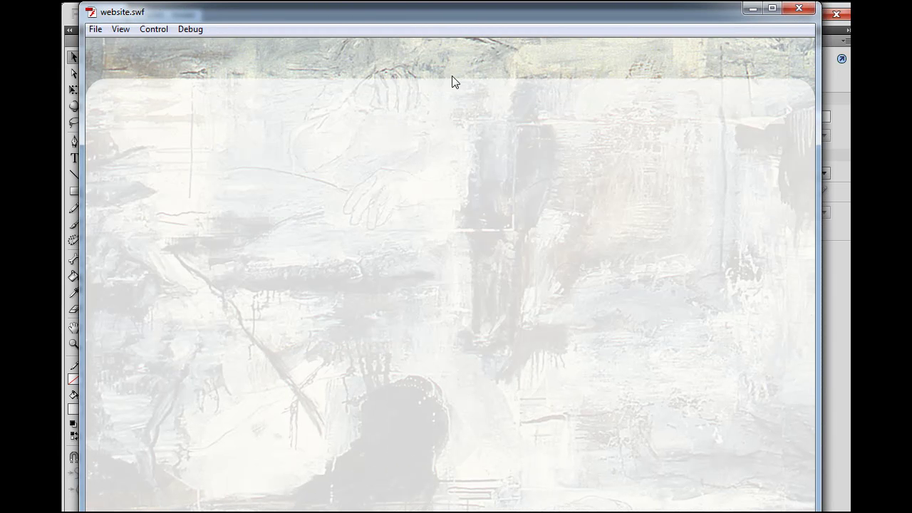
{"action": "mouse_move", "coordinate": [497, 14]}
{"action": "left_mouse_down"}
{"action": "mouse_move", "coordinate": [490, 32]}
{"action": "mouse_move", "coordinate": [492, 16]}
{"action": "left_mouse_up"}
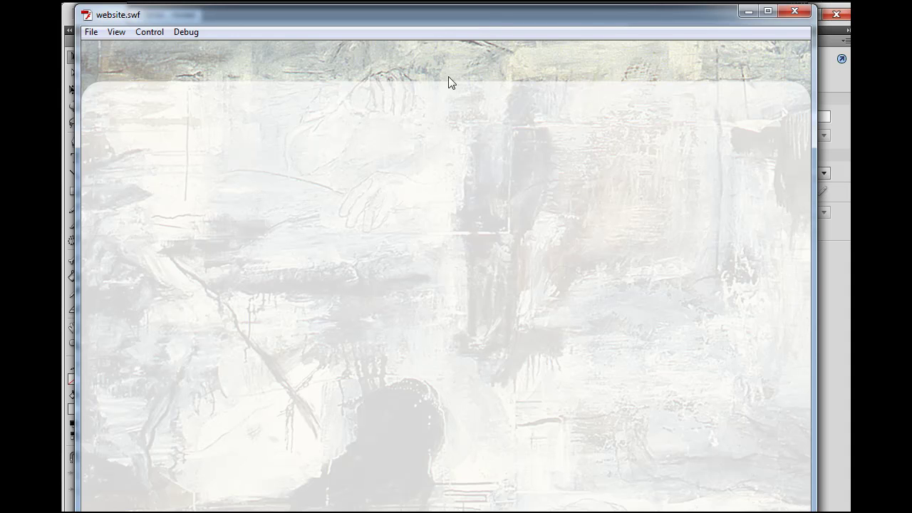
{"action": "left_click_drag", "start_coordinate": [690, 26], "coordinate": [688, 20]}
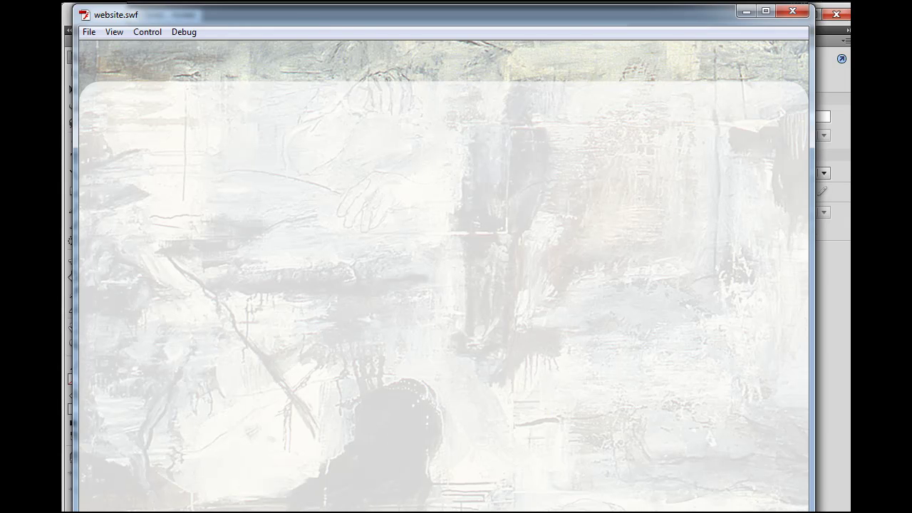
- Switch to the My Website page in Internet Explorer to review it
{"action": "mouse_move", "coordinate": [250, 460]}
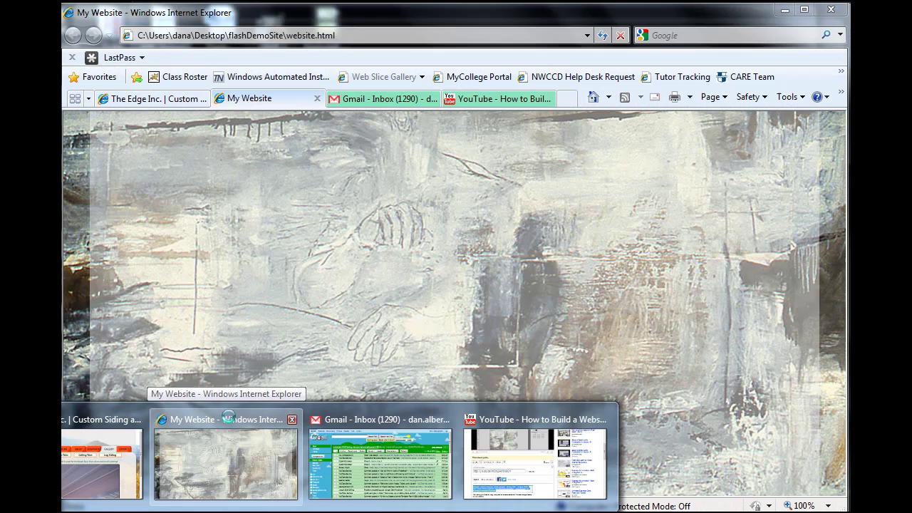
{"action": "left_click", "coordinate": [229, 419]}
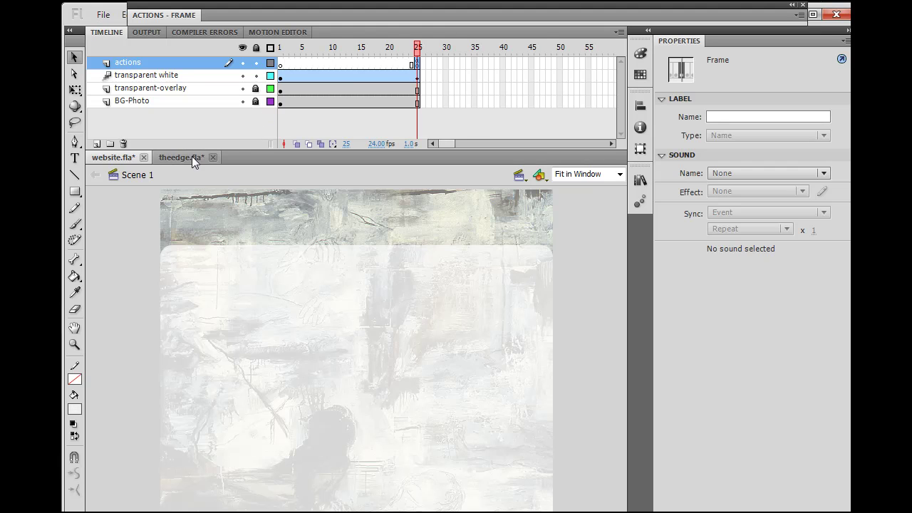
{"action": "left_click", "coordinate": [166, 154]}
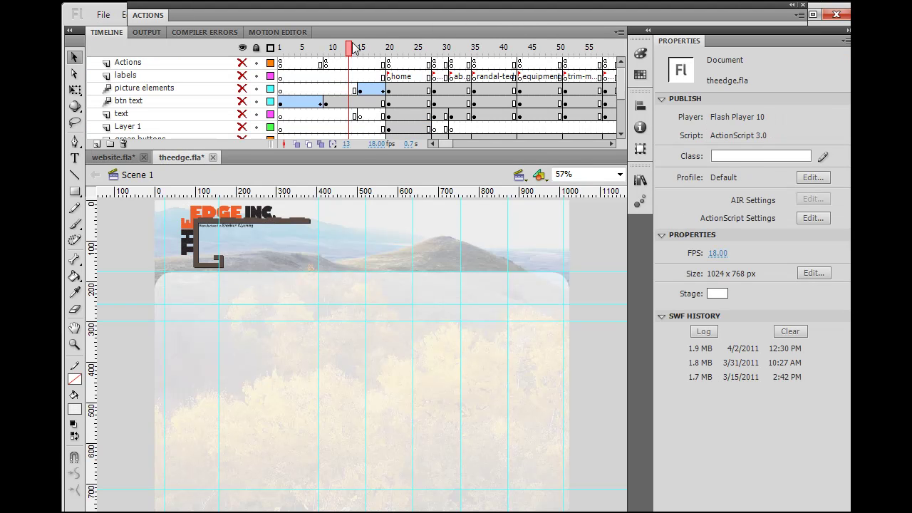
{"action": "mouse_move", "coordinate": [348, 50]}
{"action": "left_mouse_down"}
{"action": "mouse_move", "coordinate": [280, 47]}
{"action": "mouse_move", "coordinate": [354, 43]}
{"action": "left_mouse_up"}
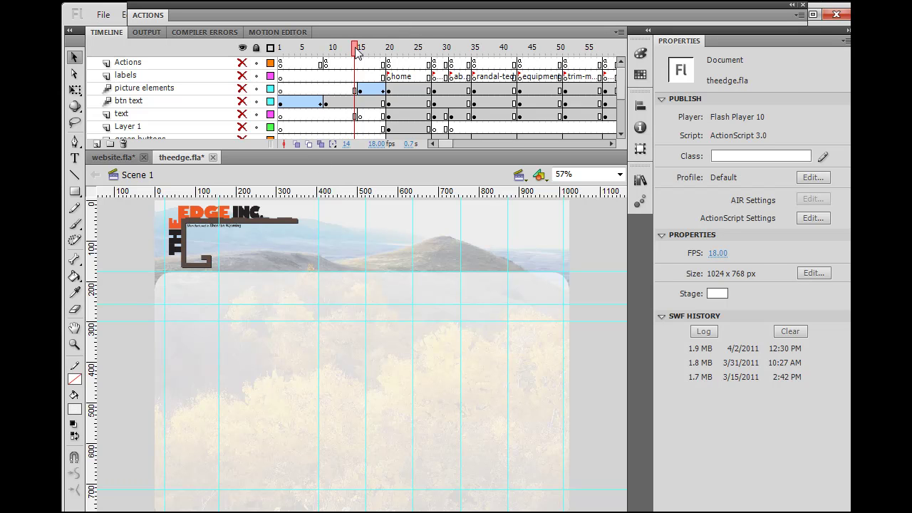
{"action": "left_click_drag", "start_coordinate": [354, 47], "coordinate": [390, 50]}
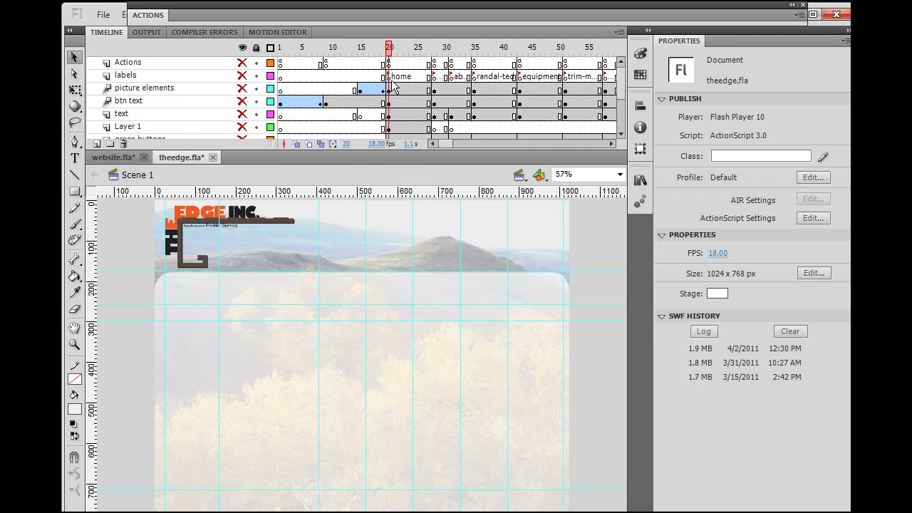
{"action": "left_click", "coordinate": [100, 158]}
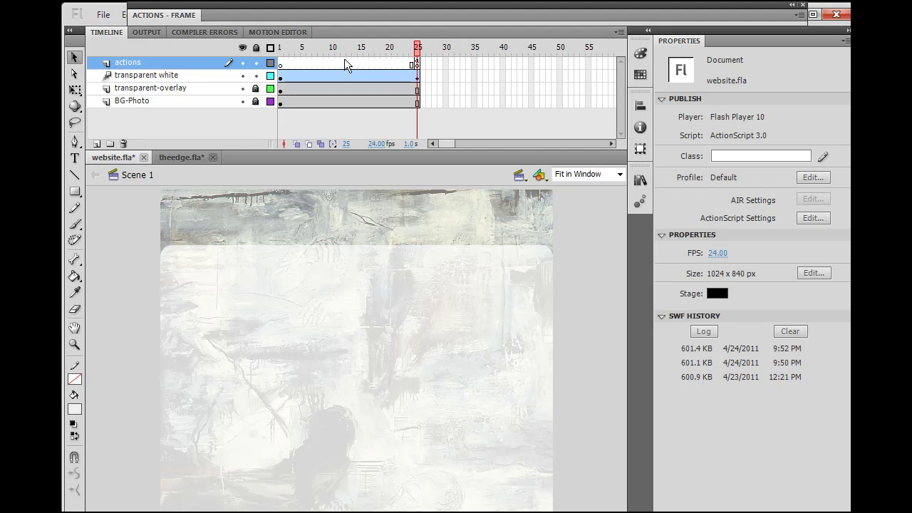
- Add a new layer at the top named labels
{"action": "left_click", "coordinate": [97, 143]}
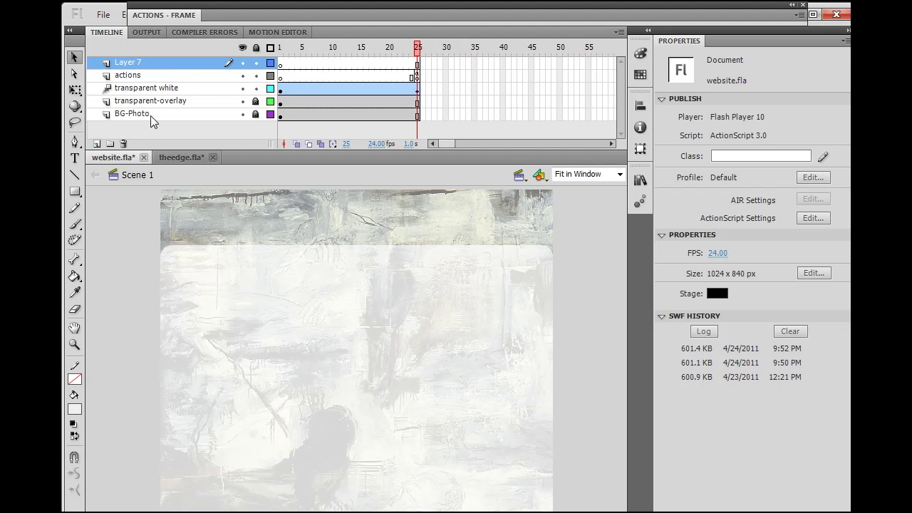
{"action": "double_click", "coordinate": [128, 62]}
{"action": "type", "text": "labe"}
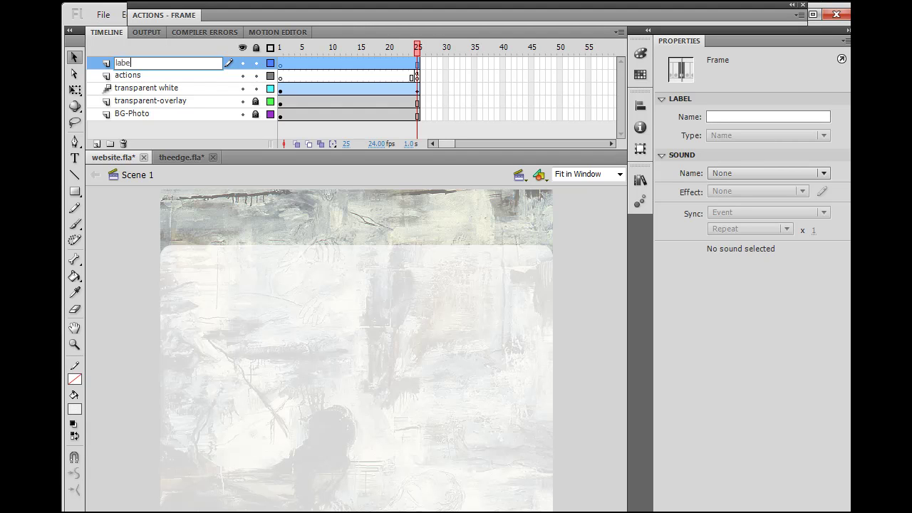
{"action": "type", "text": "ls"}
{"action": "left_click", "coordinate": [417, 64]}
- Insert a keyframe at frame 25 on labels and give it the frame label 'home'
{"action": "right_click", "coordinate": [418, 64]}
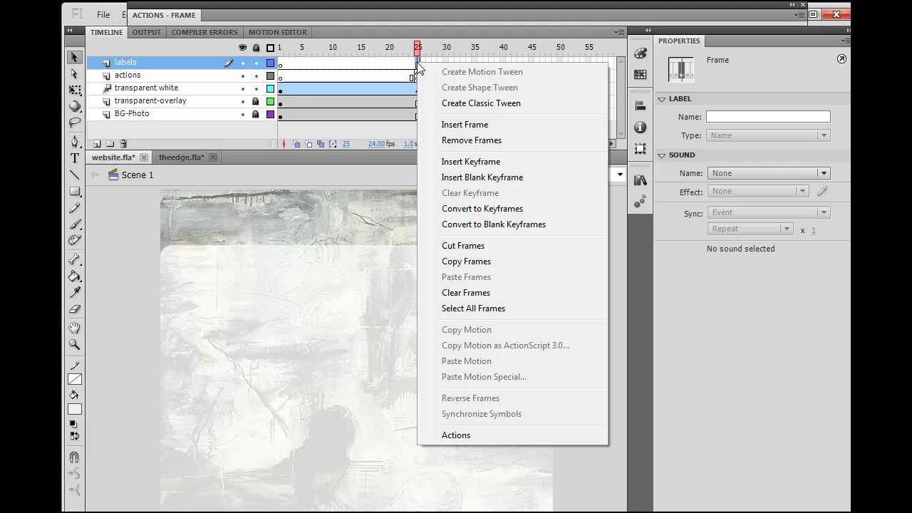
{"action": "left_click", "coordinate": [469, 162]}
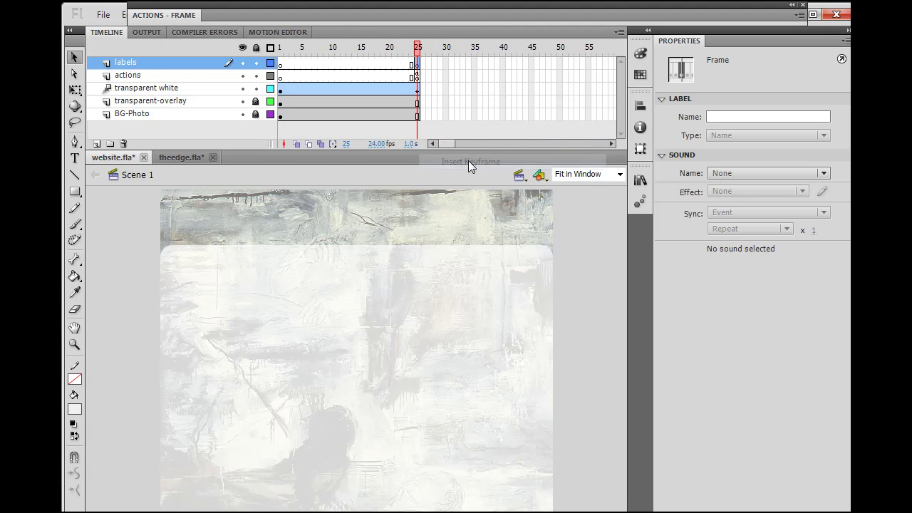
{"action": "left_click", "coordinate": [720, 118]}
{"action": "type", "text": "home"}
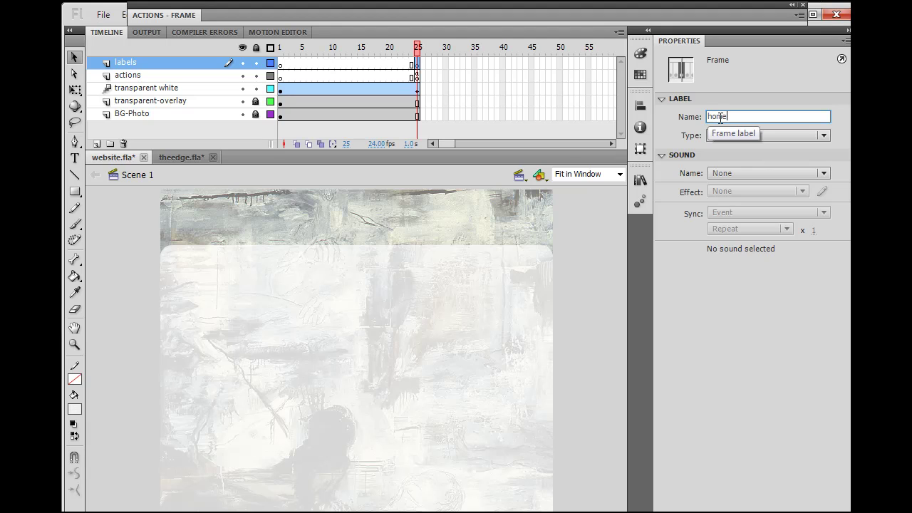
{"action": "key", "text": "Return"}
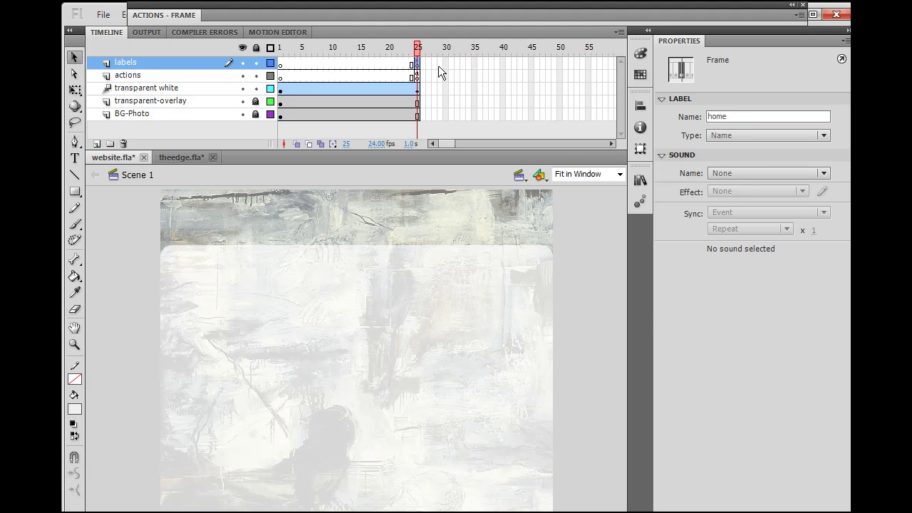
{"action": "left_click", "coordinate": [439, 88]}
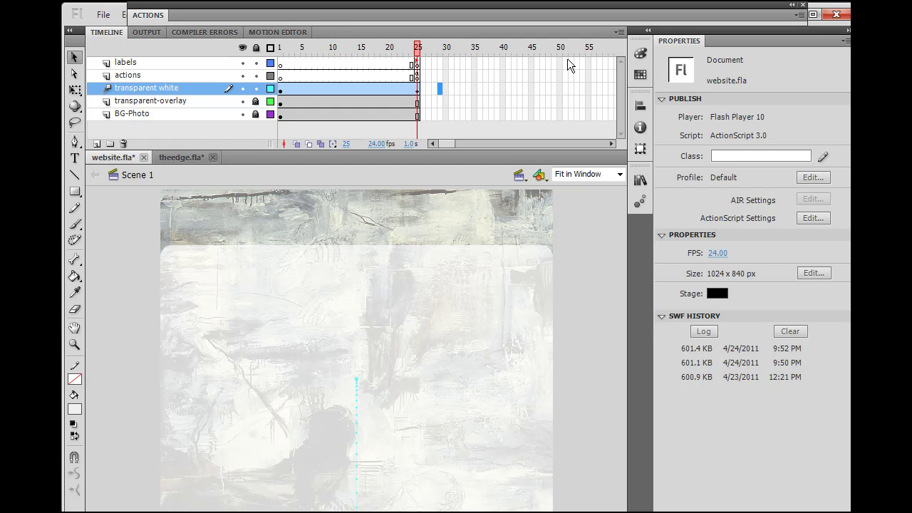
- Extend the labels layer through frame 55 with Insert Frame
{"action": "left_click", "coordinate": [589, 64]}
{"action": "right_click", "coordinate": [588, 64]}
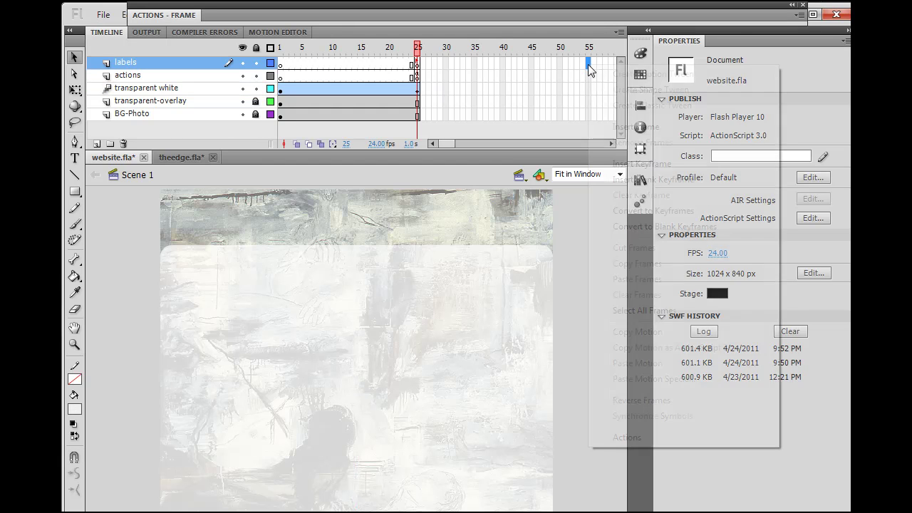
{"action": "left_click", "coordinate": [622, 130]}
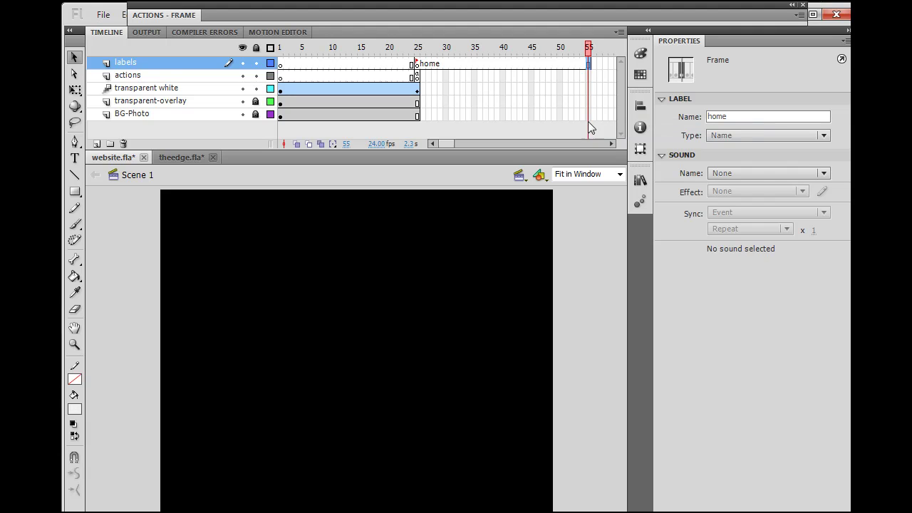
{"action": "left_click_drag", "start_coordinate": [588, 47], "coordinate": [418, 47]}
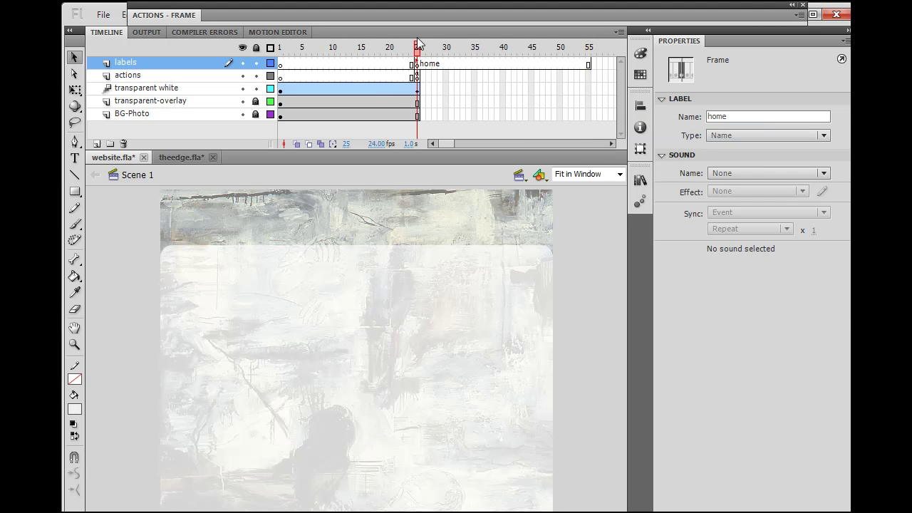
- Drag the labels layer below the actions layer so actions sits on top
{"action": "left_click", "coordinate": [418, 77]}
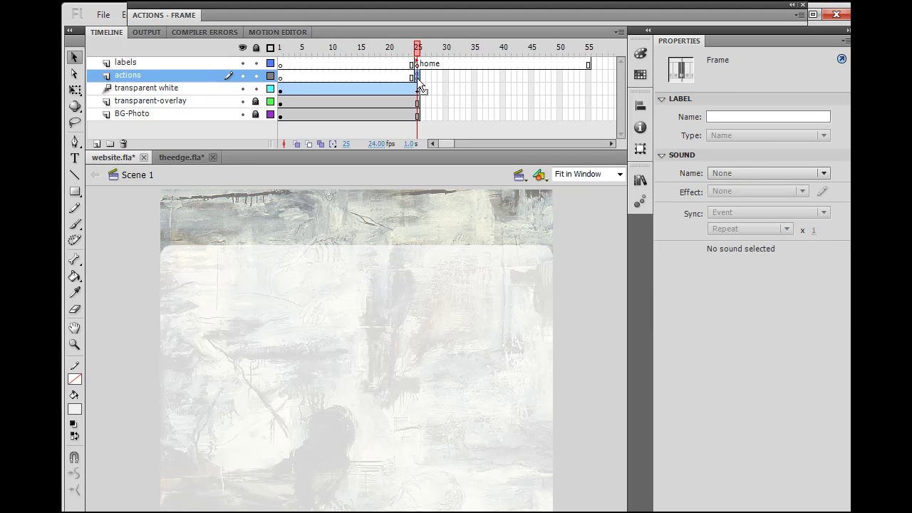
{"action": "left_click_drag", "start_coordinate": [421, 86], "coordinate": [418, 74]}
{"action": "left_click_drag", "start_coordinate": [158, 63], "coordinate": [159, 83]}
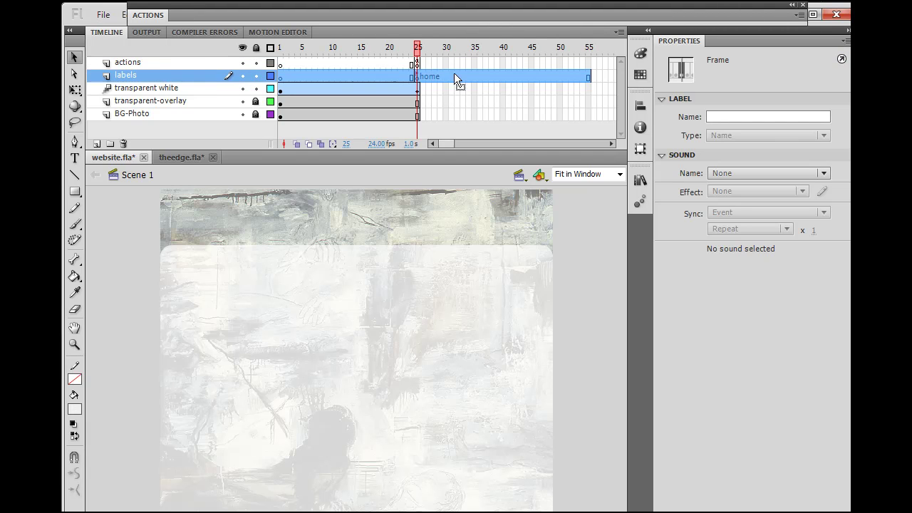
{"action": "left_click", "coordinate": [500, 103]}
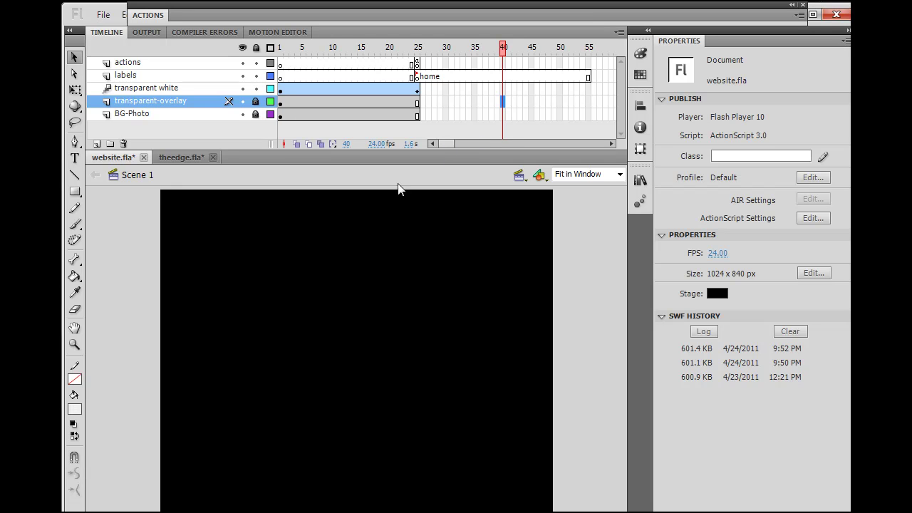
{"action": "left_click_drag", "start_coordinate": [503, 47], "coordinate": [415, 27]}
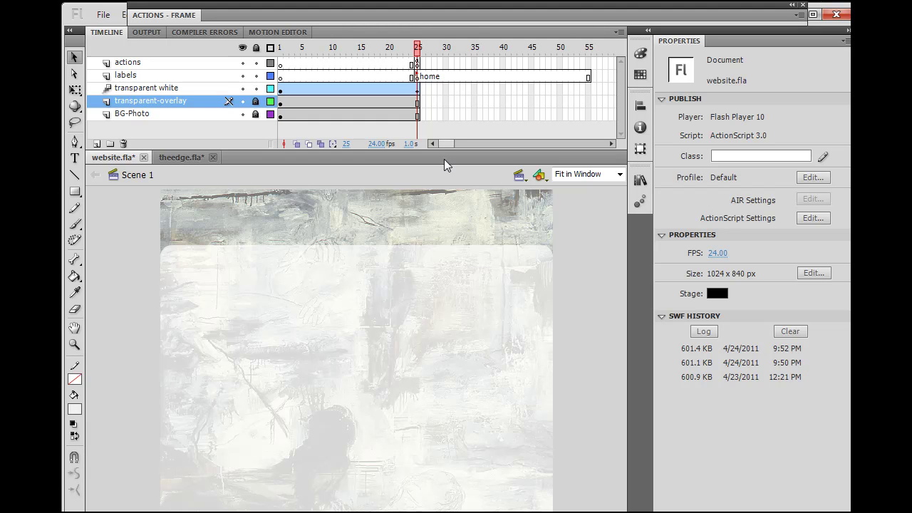
{"action": "left_click_drag", "start_coordinate": [418, 48], "coordinate": [378, 52]}
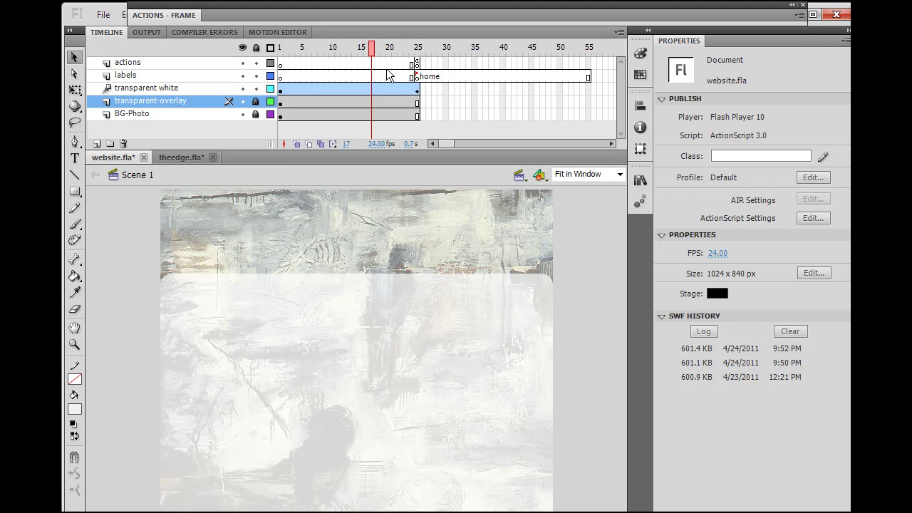
{"action": "left_click", "coordinate": [178, 88]}
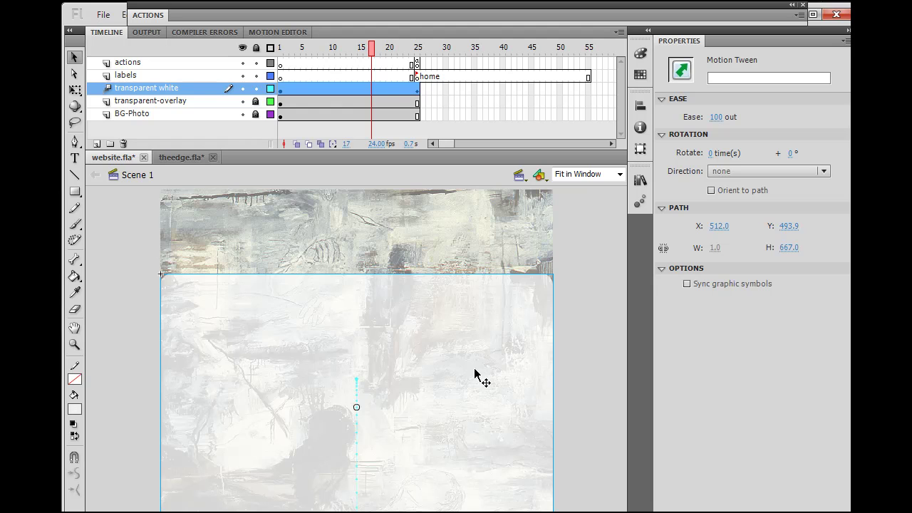
{"action": "key", "text": "Return"}
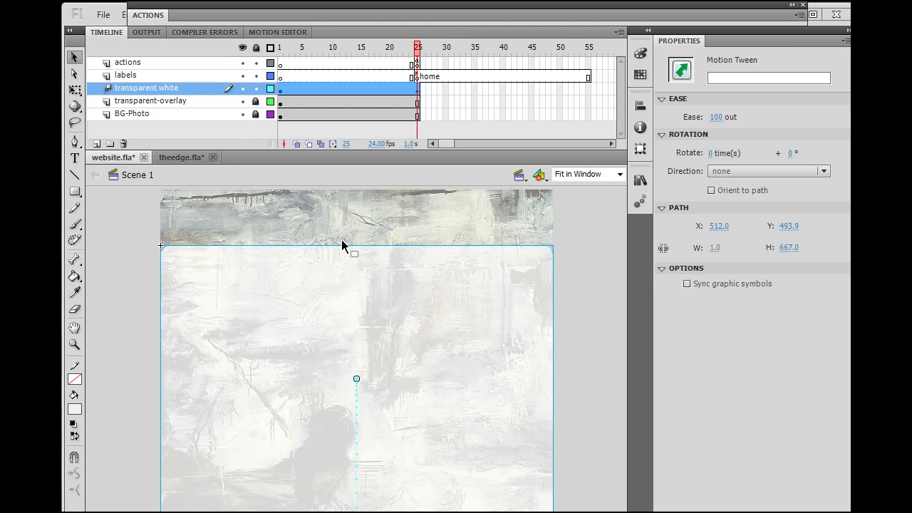
- Add Layer 8 above transparent white and rename it logo
{"action": "left_click", "coordinate": [97, 144]}
{"action": "left_click", "coordinate": [140, 104]}
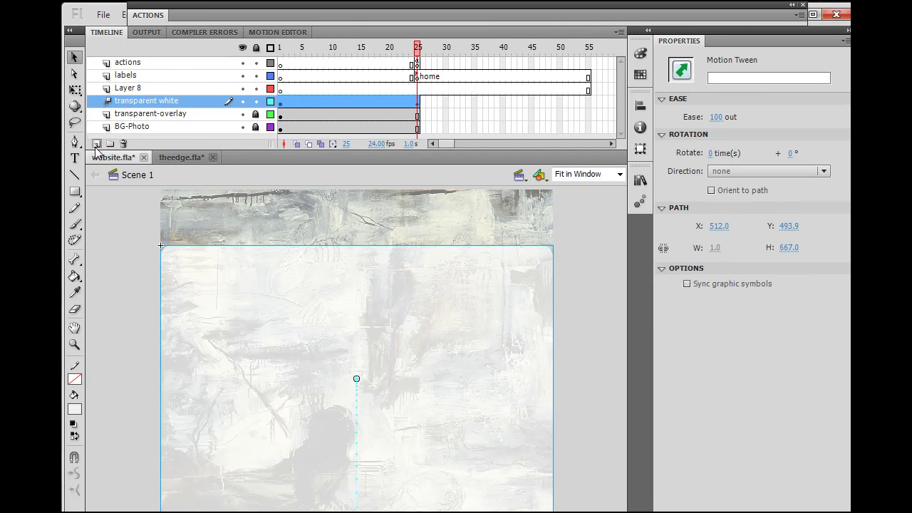
{"action": "left_click", "coordinate": [132, 88]}
{"action": "double_click", "coordinate": [132, 88]}
{"action": "key", "text": "BackSpace"}
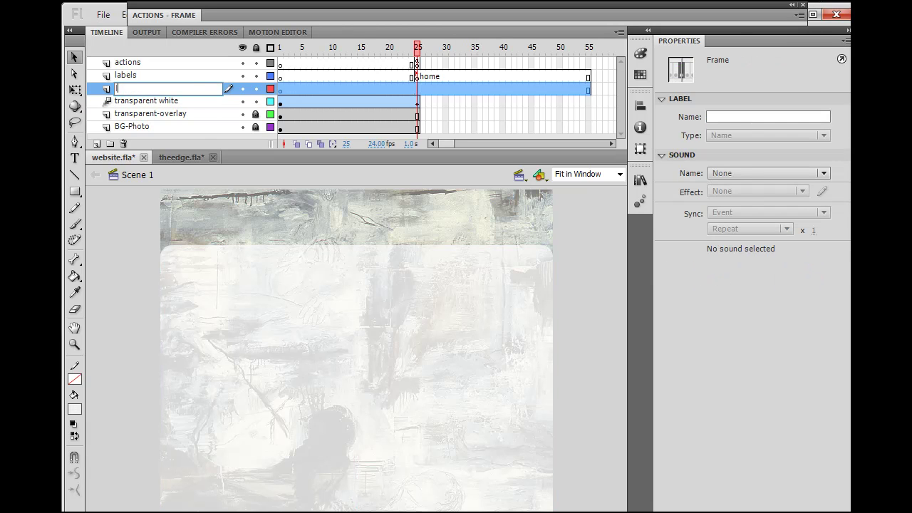
{"action": "left_click", "coordinate": [163, 101]}
{"action": "left_click", "coordinate": [149, 89]}
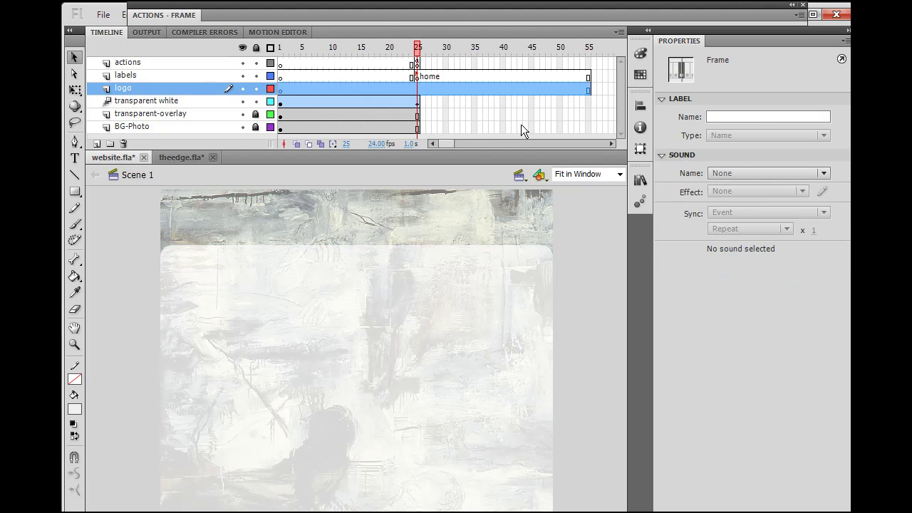
{"action": "left_click", "coordinate": [488, 113]}
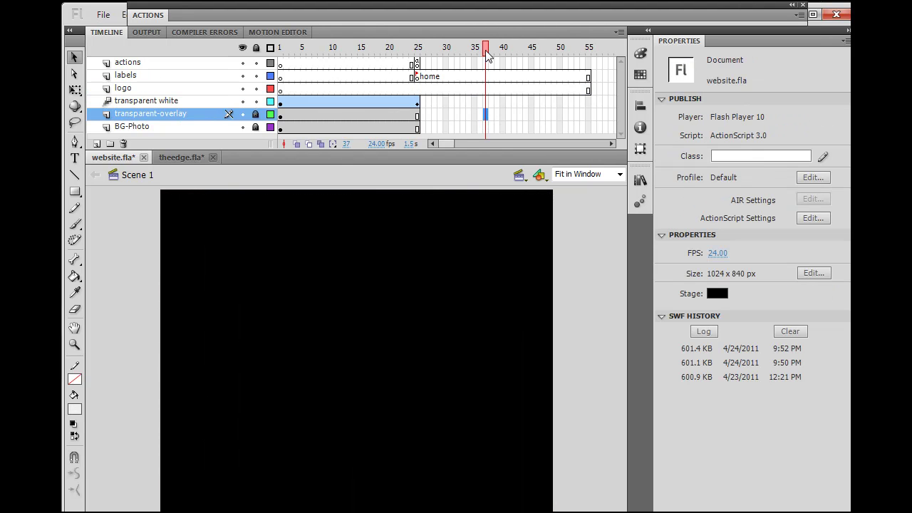
{"action": "left_click_drag", "start_coordinate": [485, 50], "coordinate": [418, 59]}
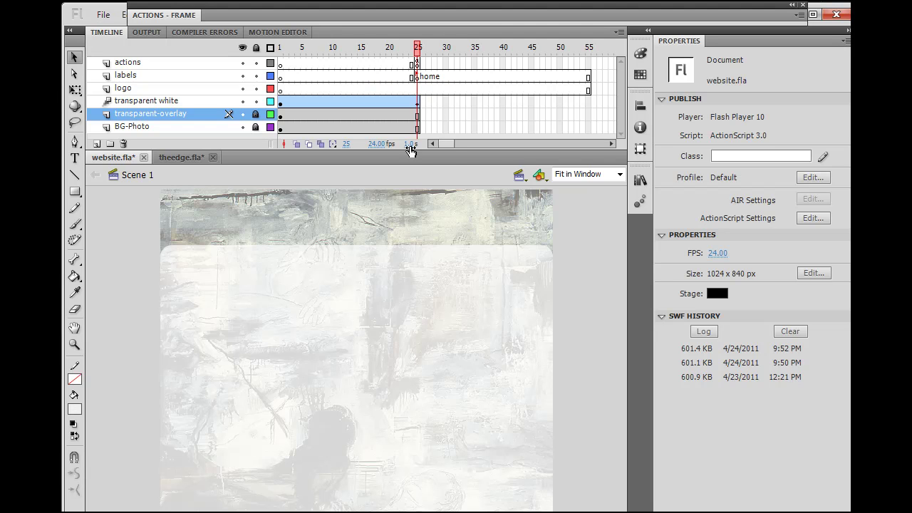
- Key the logo layer at frame 25, then move the home label and stop(); keyframes to frame 40
{"action": "right_click", "coordinate": [417, 89]}
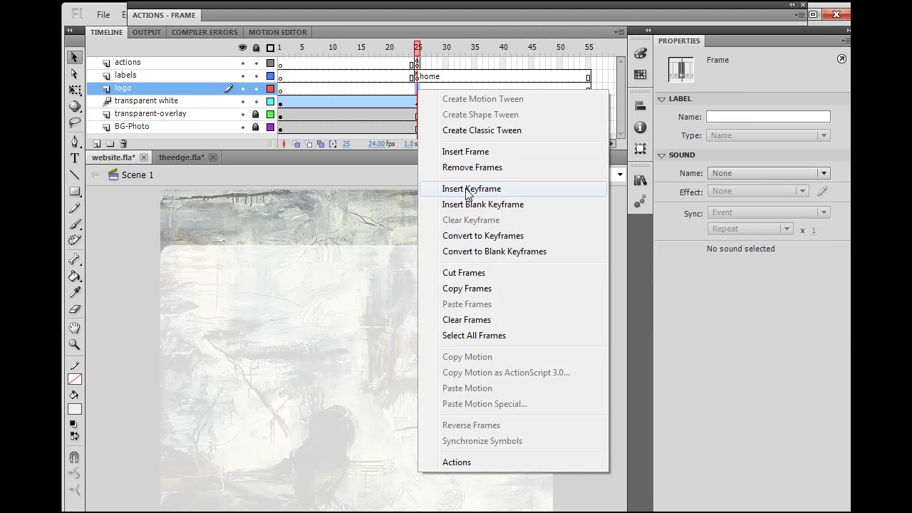
{"action": "left_click", "coordinate": [465, 188]}
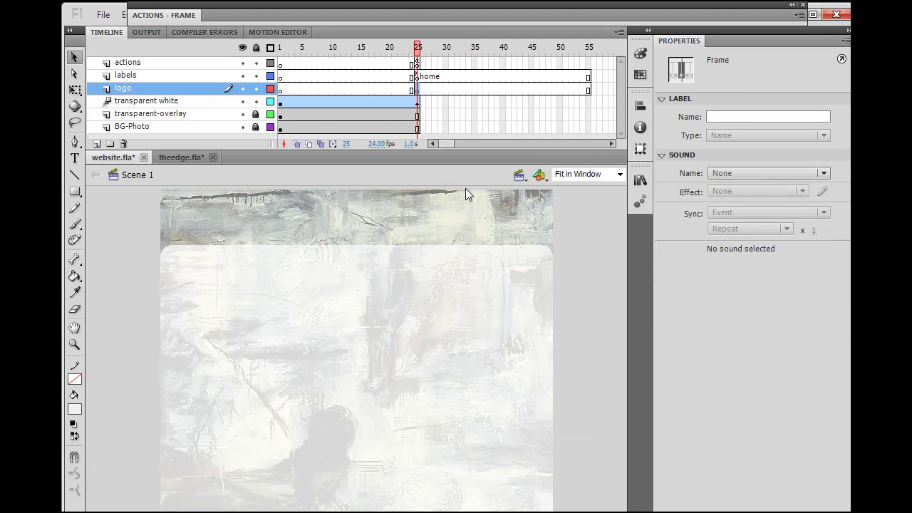
{"action": "left_click", "coordinate": [419, 79]}
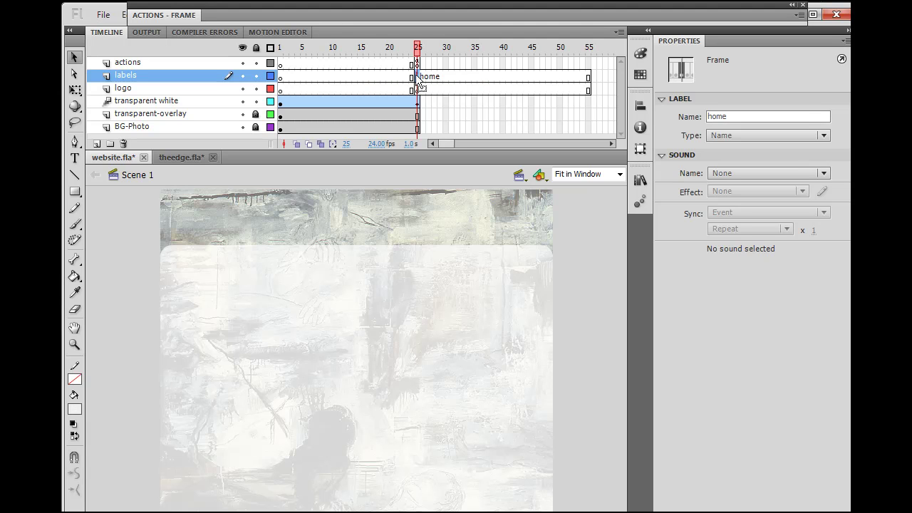
{"action": "left_click_drag", "start_coordinate": [438, 74], "coordinate": [500, 74]}
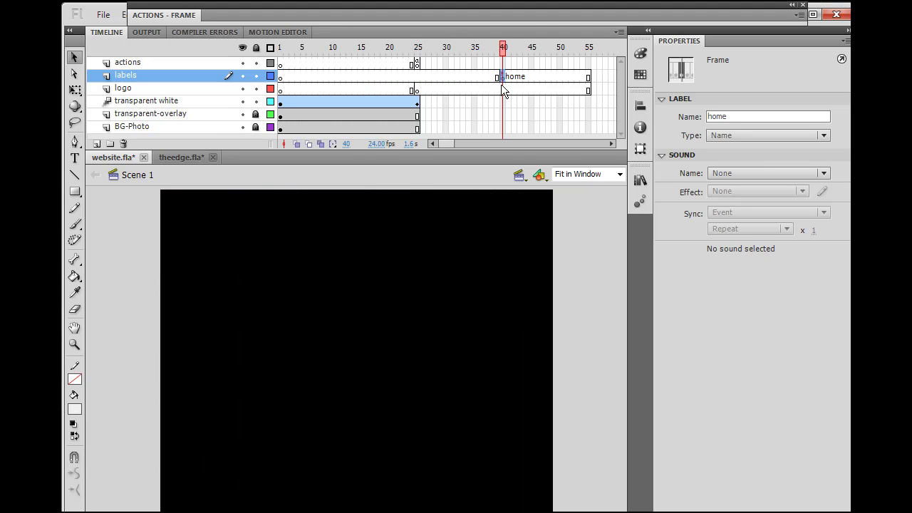
{"action": "left_click", "coordinate": [417, 65]}
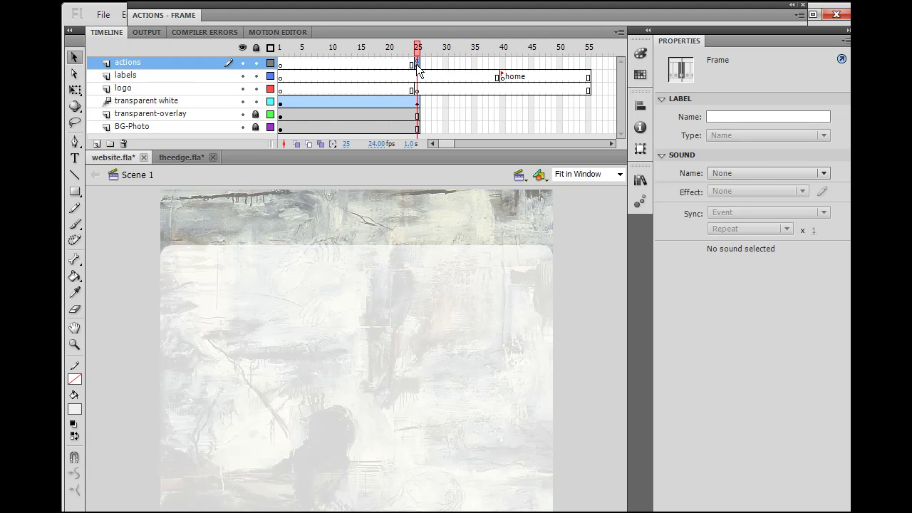
{"action": "left_click_drag", "start_coordinate": [417, 66], "coordinate": [416, 89]}
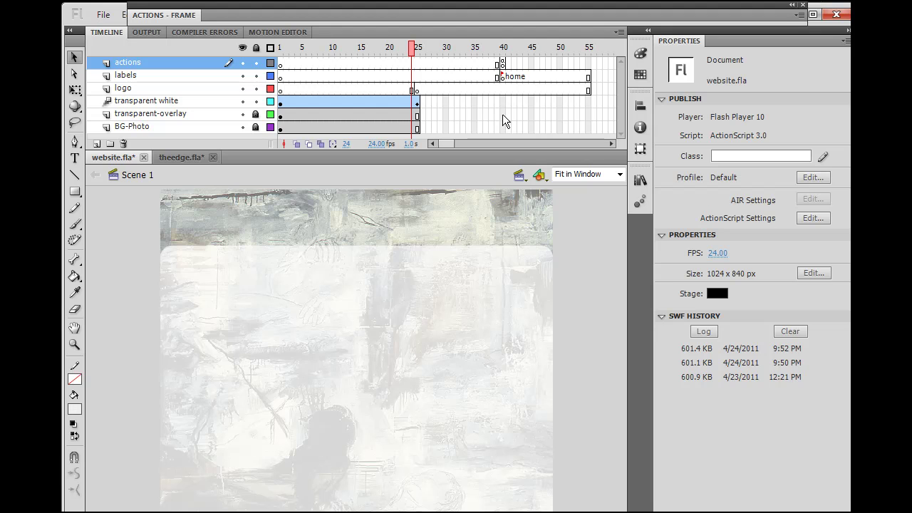
- Insert frames up to frame 55 on transparent-overlay and BG-Photo
{"action": "left_click", "coordinate": [587, 114]}
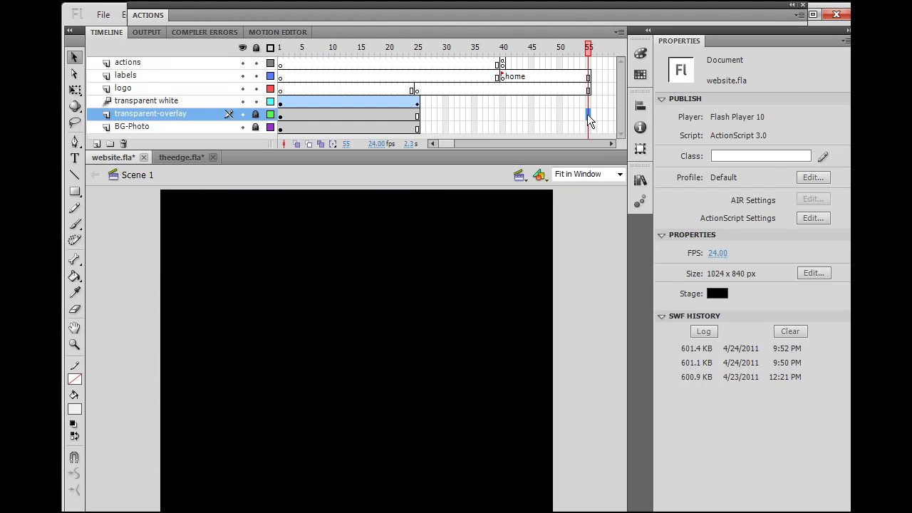
{"action": "right_click", "coordinate": [587, 114]}
{"action": "left_click", "coordinate": [631, 178]}
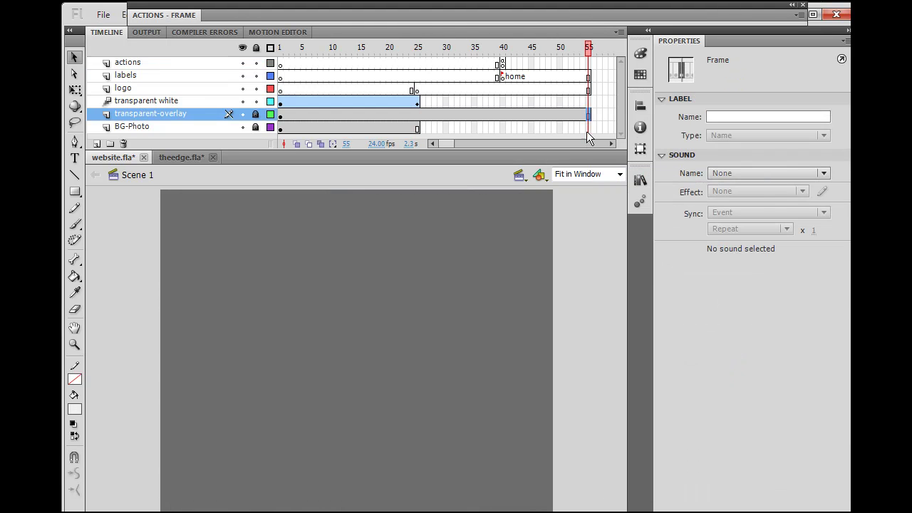
{"action": "right_click", "coordinate": [588, 127]}
{"action": "left_click", "coordinate": [630, 191]}
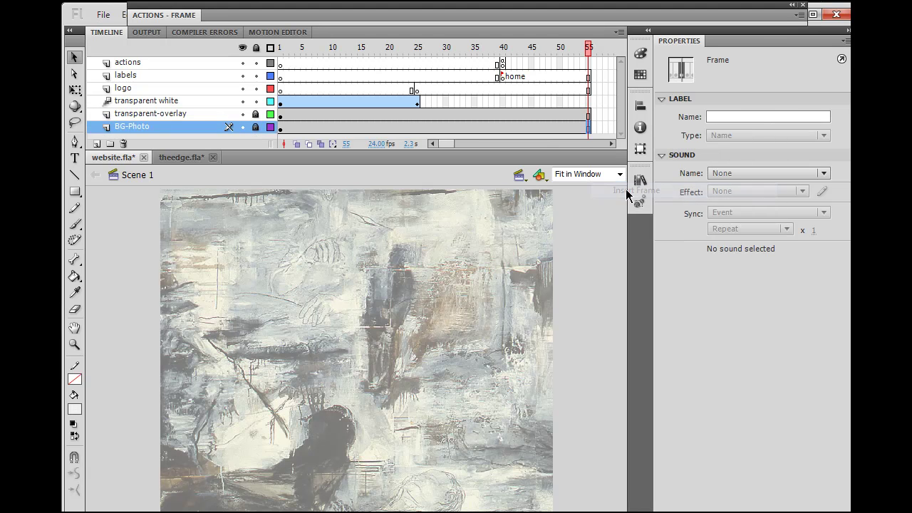
{"action": "left_click_drag", "start_coordinate": [588, 50], "coordinate": [507, 47]}
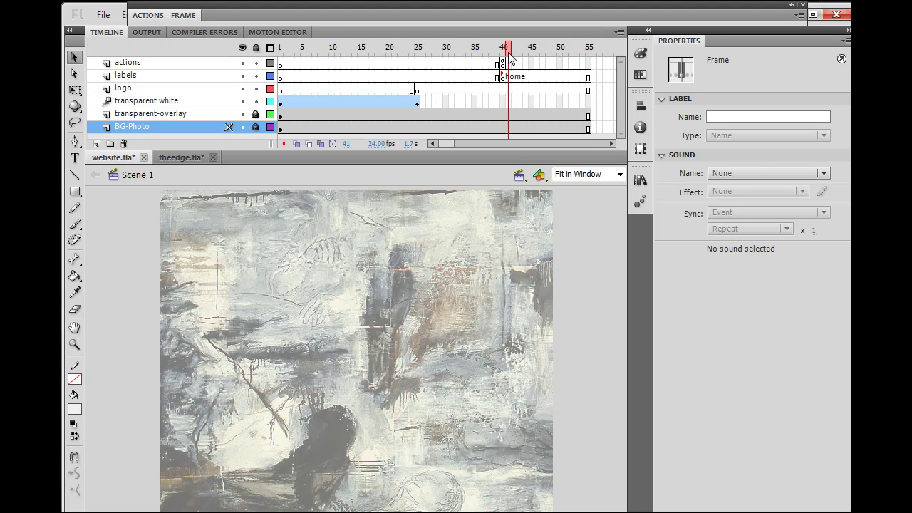
{"action": "left_click", "coordinate": [204, 102]}
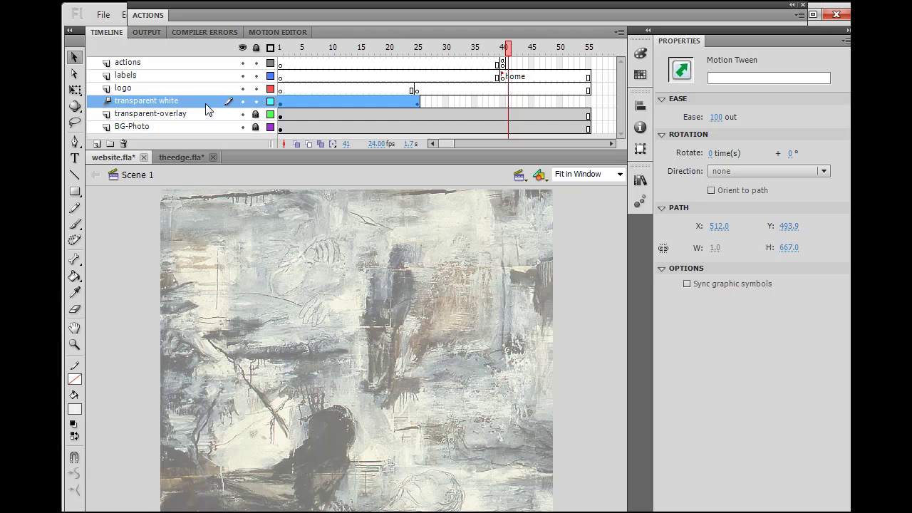
{"action": "left_click", "coordinate": [417, 63]}
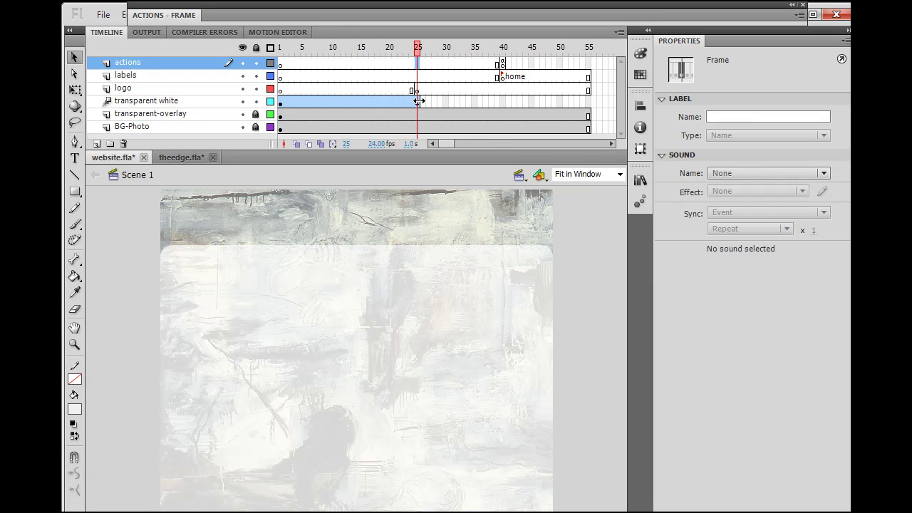
- Select the white panel clip on stage and copy it
{"action": "left_click", "coordinate": [413, 310]}
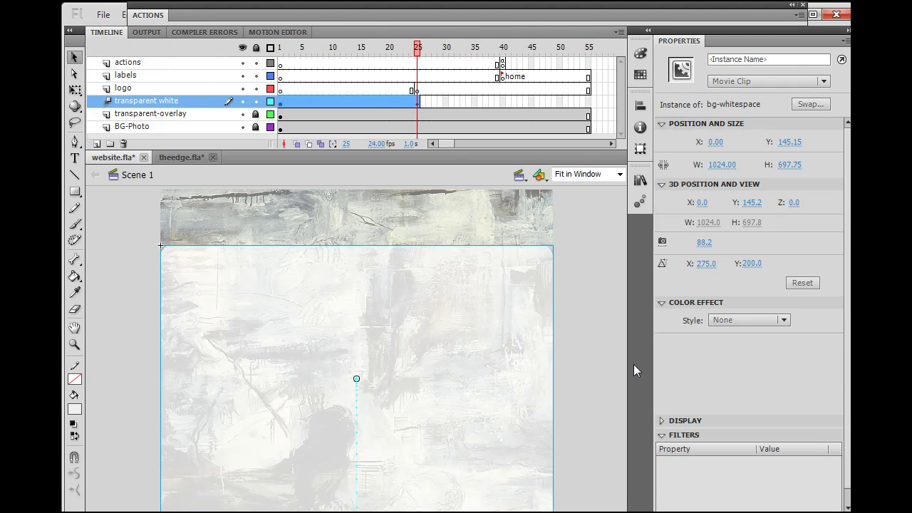
{"action": "left_click", "coordinate": [597, 350]}
{"action": "left_click", "coordinate": [507, 342]}
{"action": "left_click", "coordinate": [125, 14]}
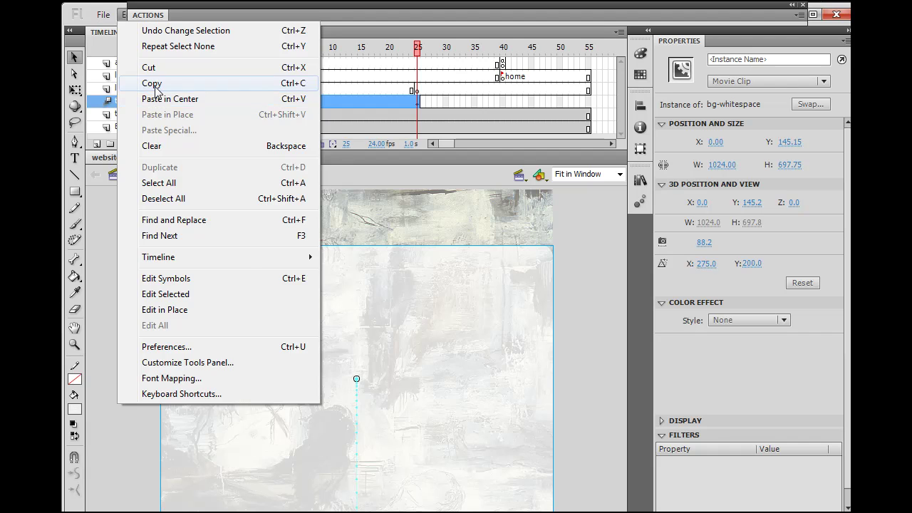
{"action": "left_click", "coordinate": [151, 83]}
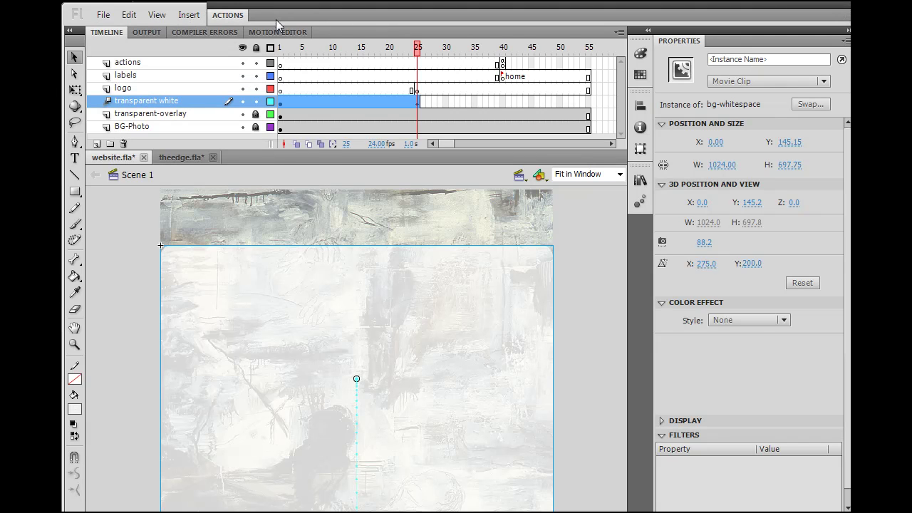
{"action": "left_click", "coordinate": [129, 15]}
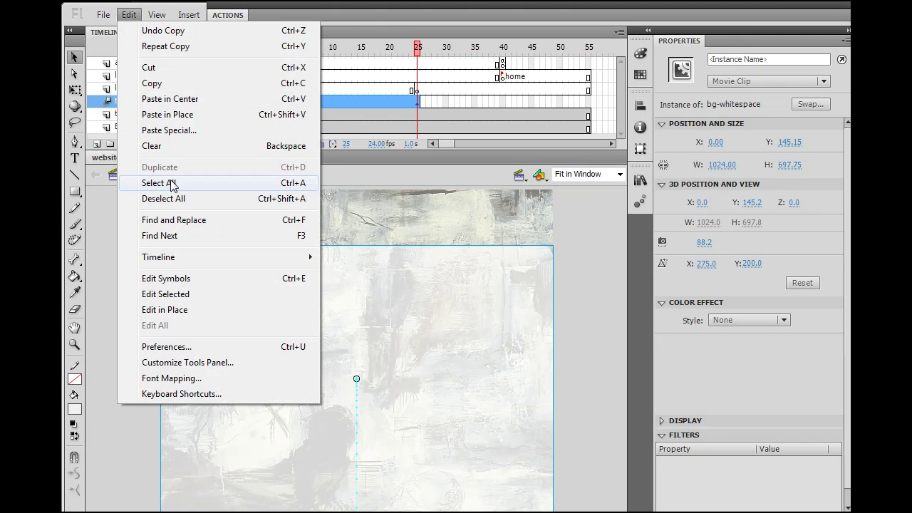
{"action": "left_click", "coordinate": [158, 84]}
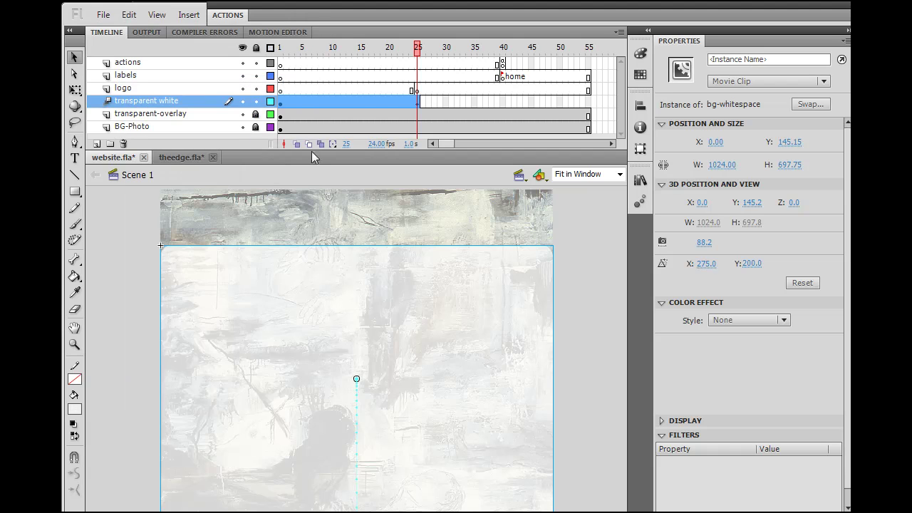
- Insert a blank keyframe at frame 26 on transparent white and paste the panel in place
{"action": "left_click", "coordinate": [424, 101]}
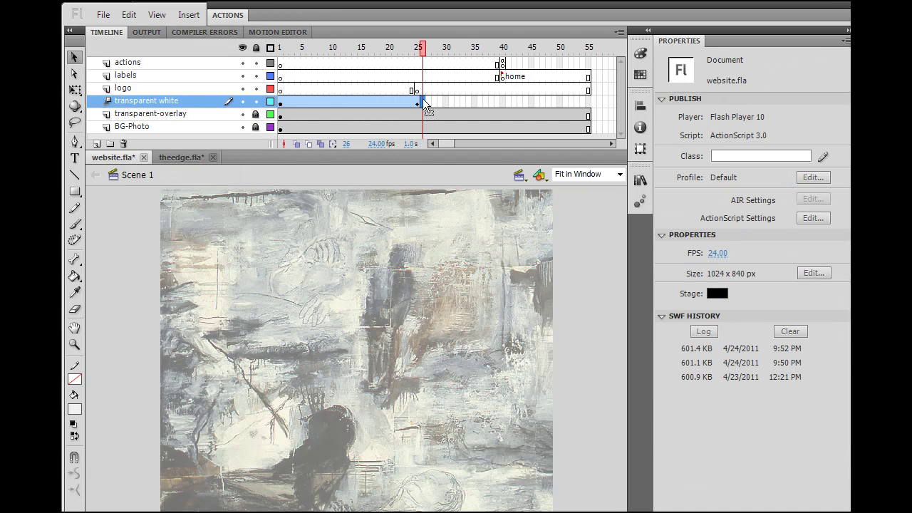
{"action": "right_click", "coordinate": [422, 98]}
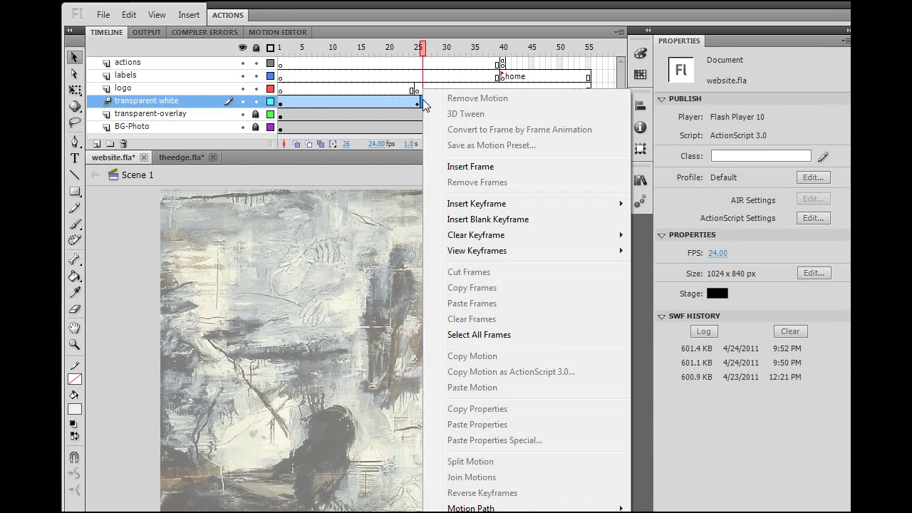
{"action": "left_click", "coordinate": [473, 219]}
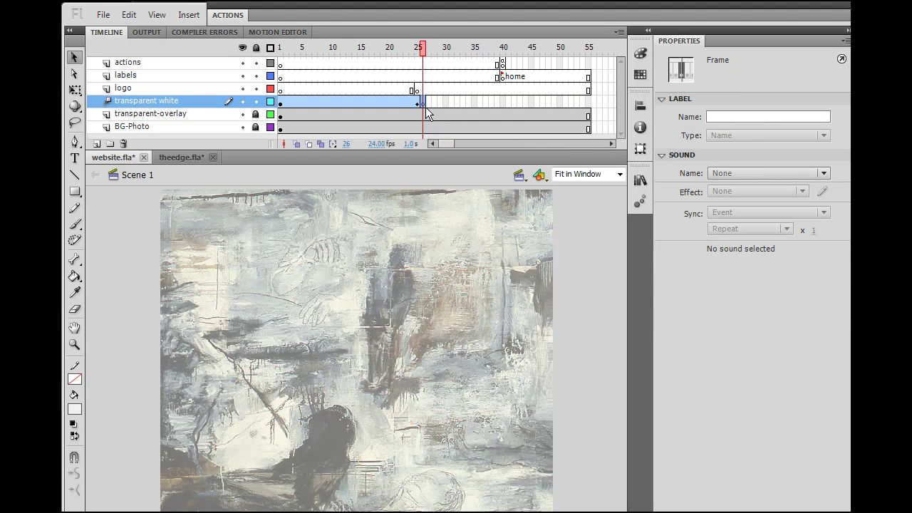
{"action": "left_click", "coordinate": [450, 102]}
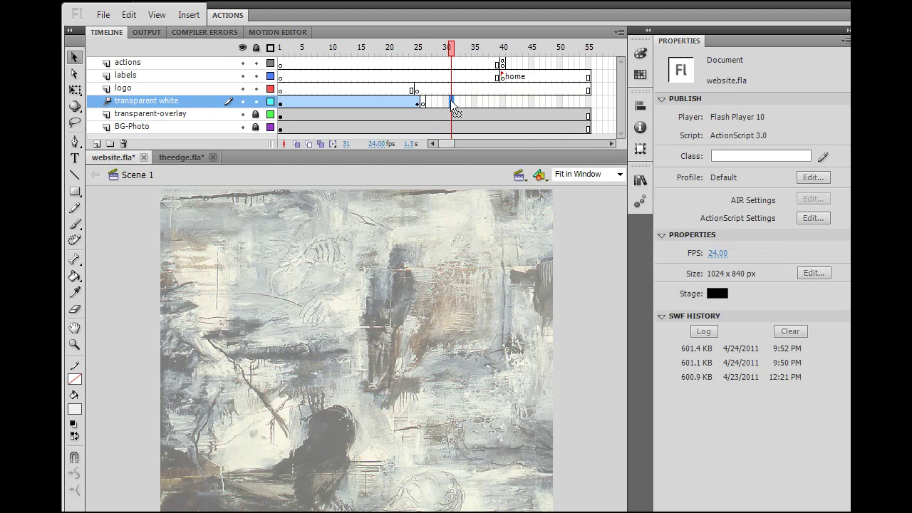
{"action": "left_click", "coordinate": [425, 103]}
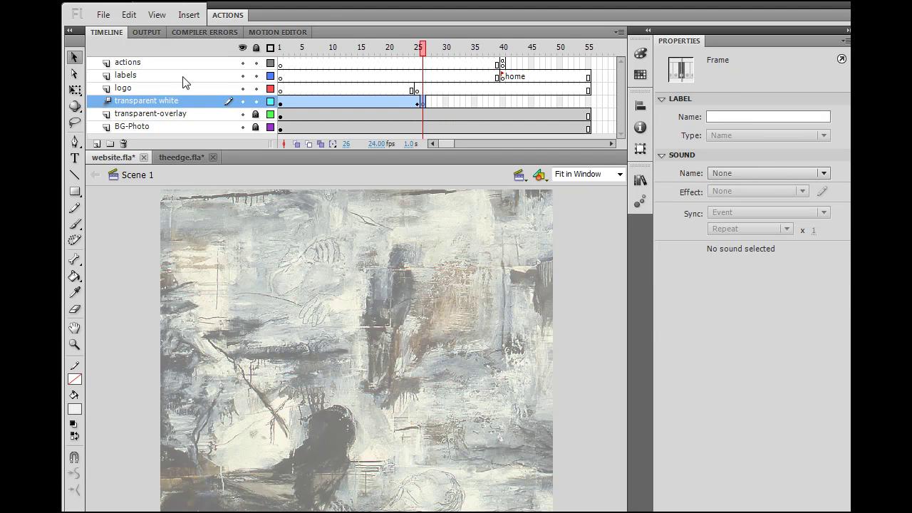
{"action": "left_click", "coordinate": [128, 16]}
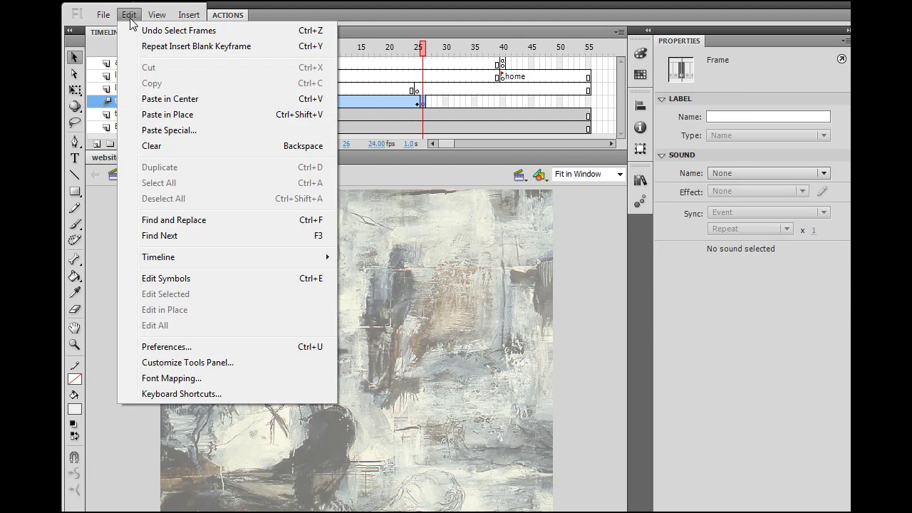
{"action": "left_click", "coordinate": [146, 115]}
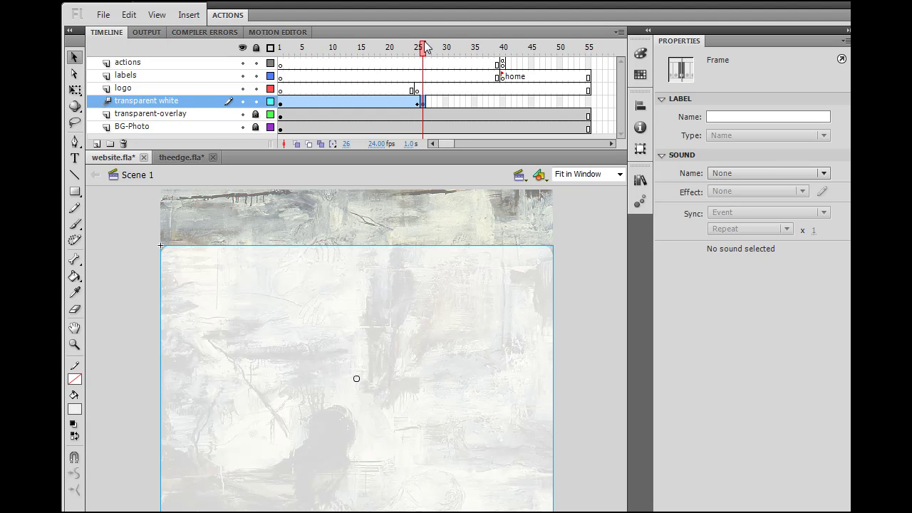
- Insert frames on transparent white through frame 55, then scrub back to check the panel
{"action": "left_click_drag", "start_coordinate": [423, 48], "coordinate": [360, 107]}
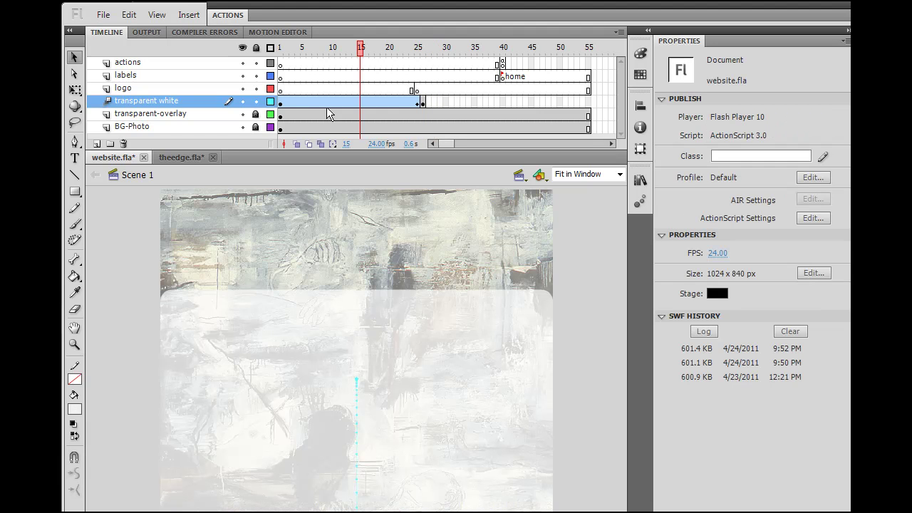
{"action": "left_click", "coordinate": [423, 104]}
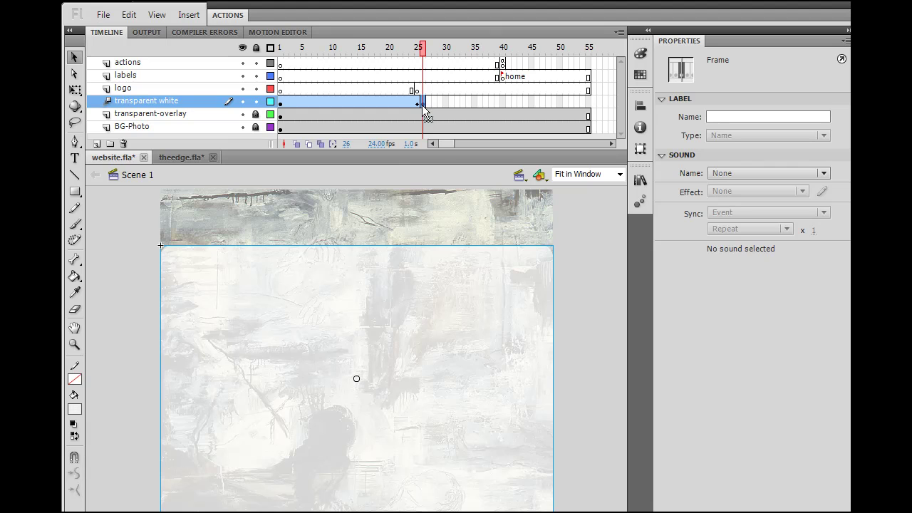
{"action": "left_click", "coordinate": [459, 334]}
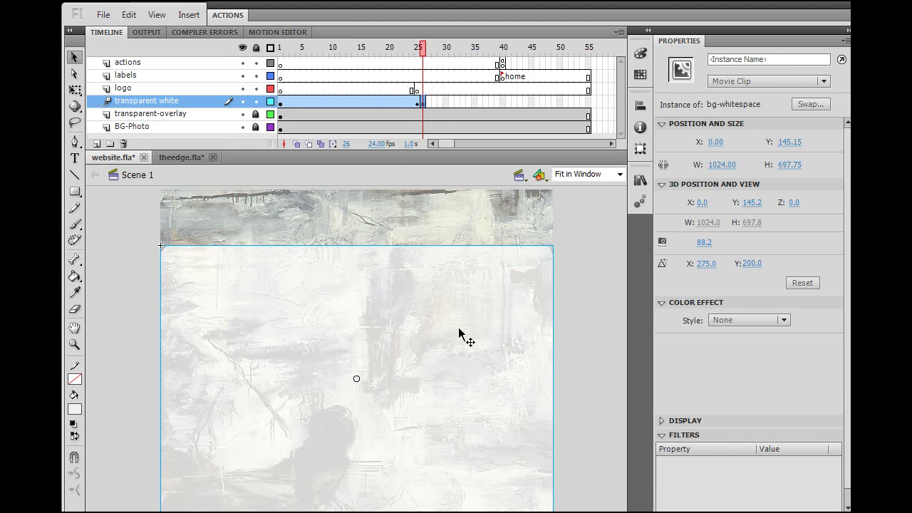
{"action": "left_click", "coordinate": [587, 101]}
{"action": "right_click", "coordinate": [587, 100]}
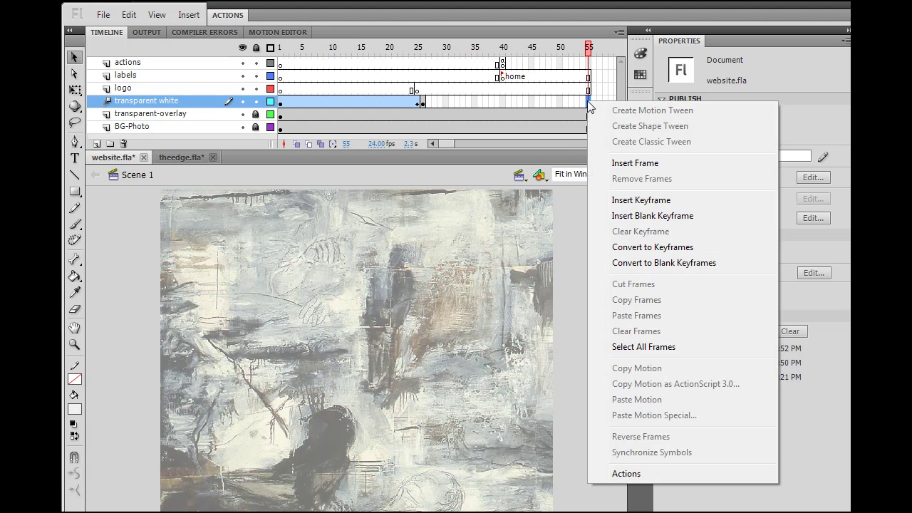
{"action": "left_click", "coordinate": [628, 164]}
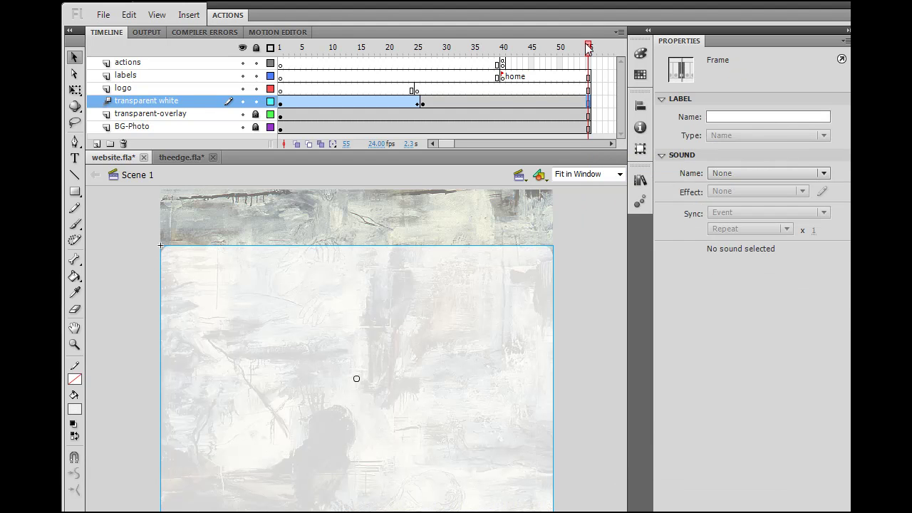
{"action": "left_click_drag", "start_coordinate": [588, 49], "coordinate": [419, 54]}
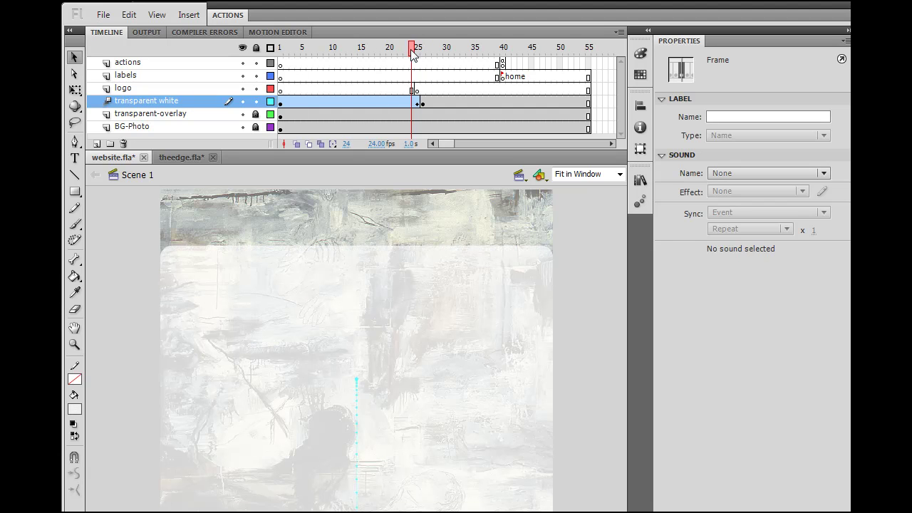
{"action": "left_click", "coordinate": [421, 103]}
{"action": "left_click", "coordinate": [422, 104]}
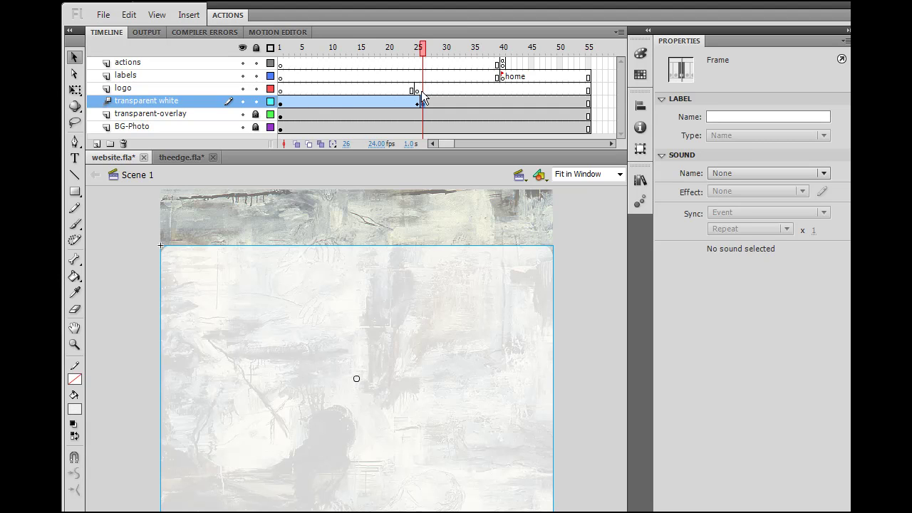
- At frame 25 of the logo layer, type 'DansCourses.com' in a text box right of the stage
{"action": "key", "text": "F6"}
{"action": "left_click", "coordinate": [841, 30]}
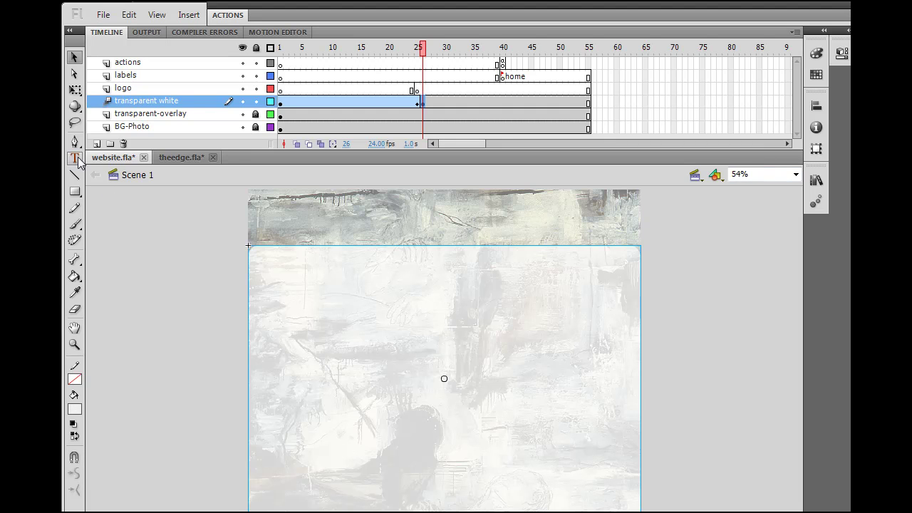
{"action": "left_click", "coordinate": [417, 90]}
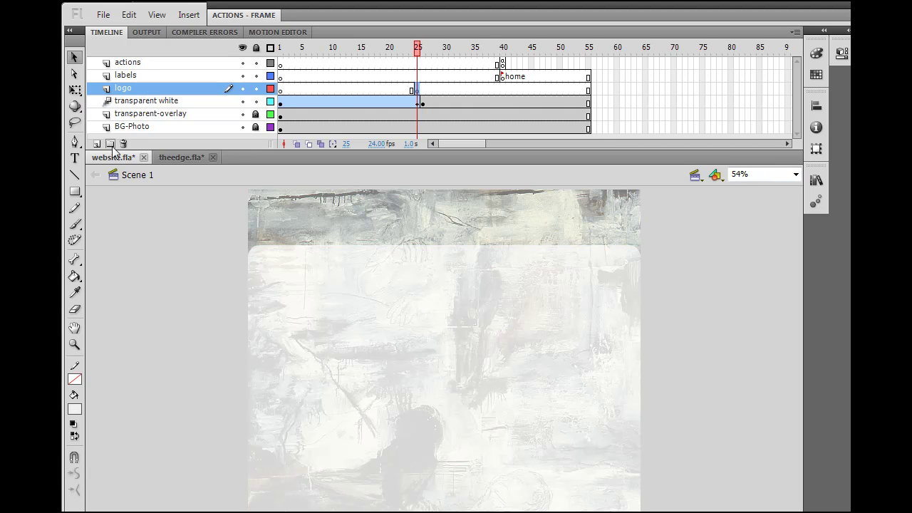
{"action": "left_click", "coordinate": [76, 160]}
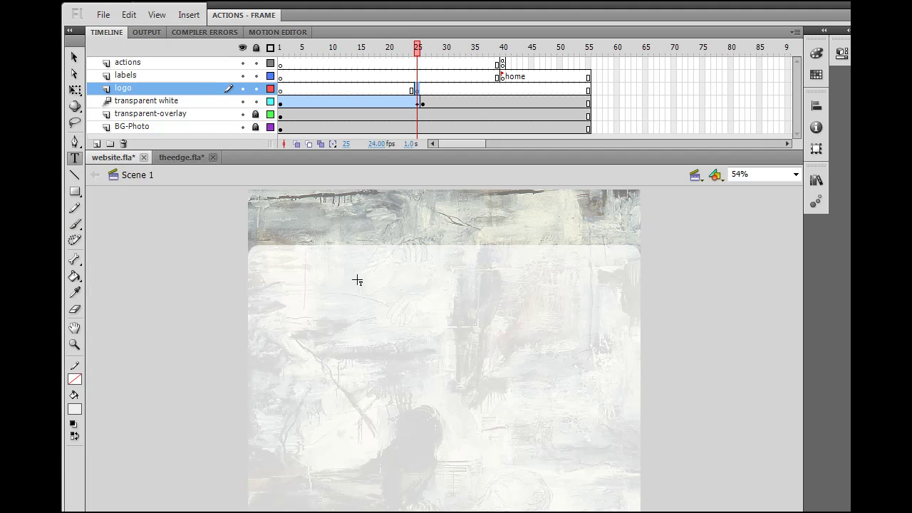
{"action": "left_click", "coordinate": [656, 222]}
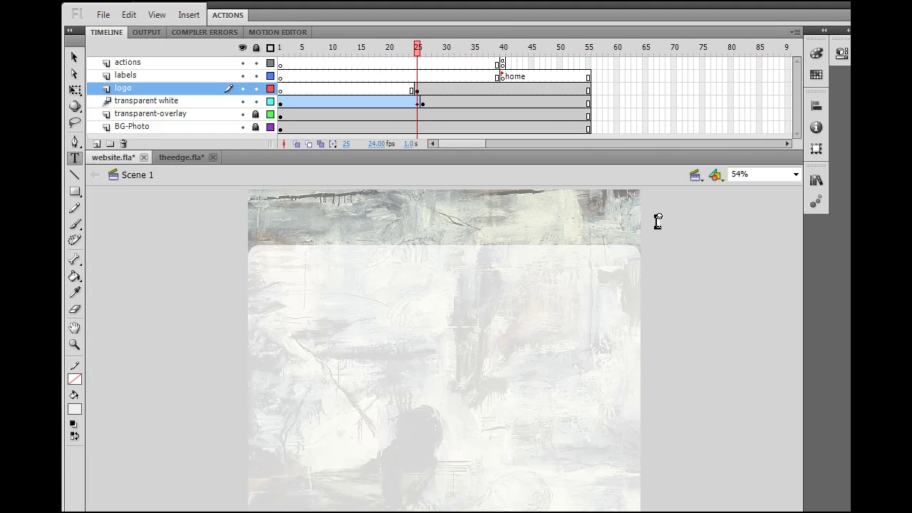
{"action": "type", "text": "DansCourses.com"}
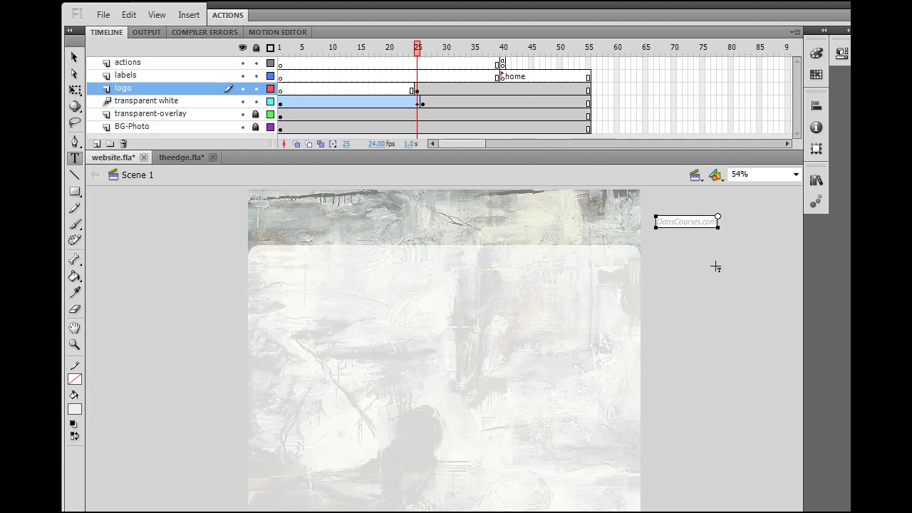
{"action": "left_click_drag", "start_coordinate": [656, 221], "coordinate": [751, 218]}
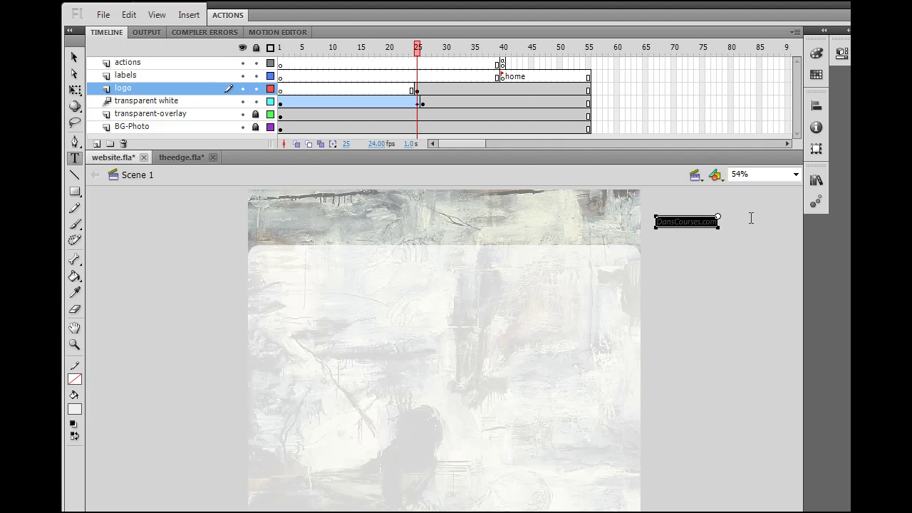
- Set the logo text's font size to 36 pt
{"action": "left_click", "coordinate": [847, 32]}
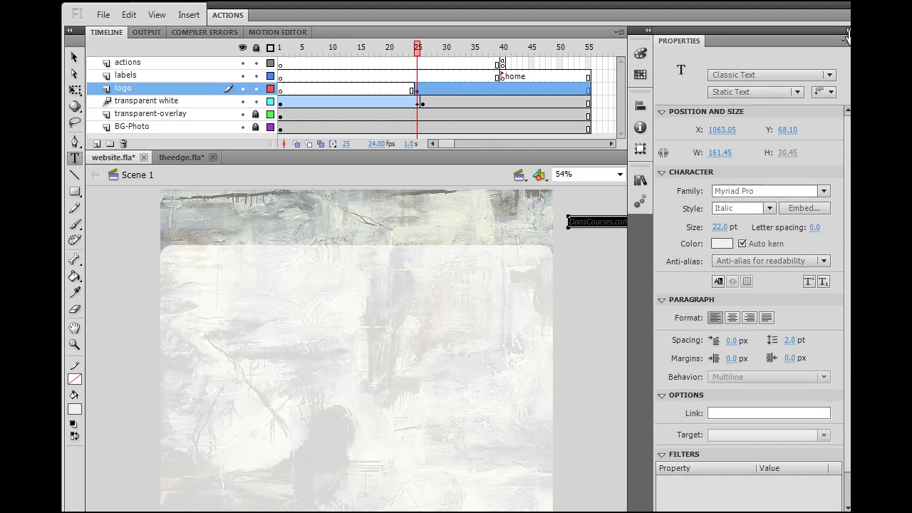
{"action": "left_click", "coordinate": [721, 228]}
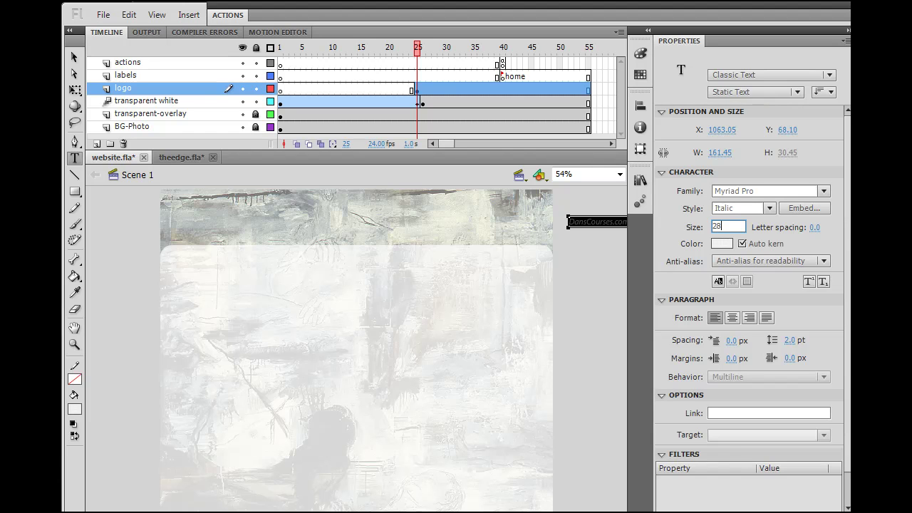
{"action": "type", "text": "28"}
{"action": "key", "text": "Return"}
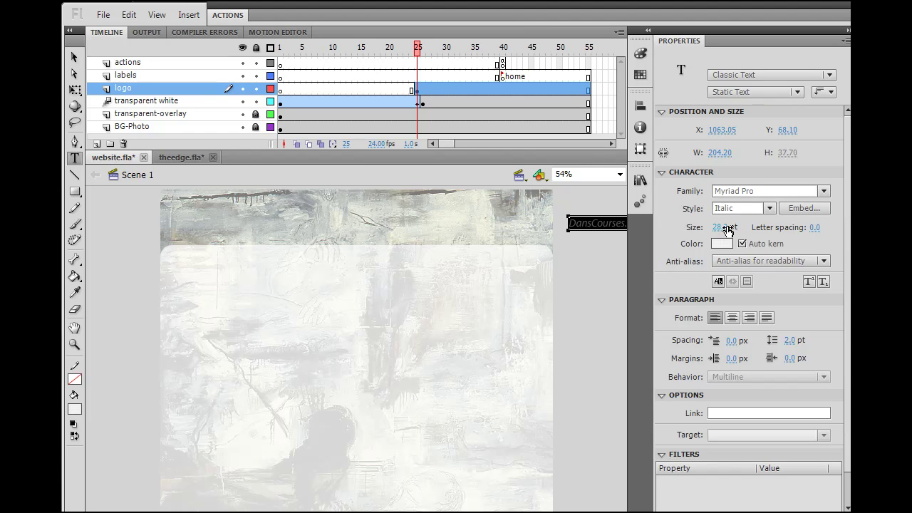
{"action": "left_click", "coordinate": [726, 228]}
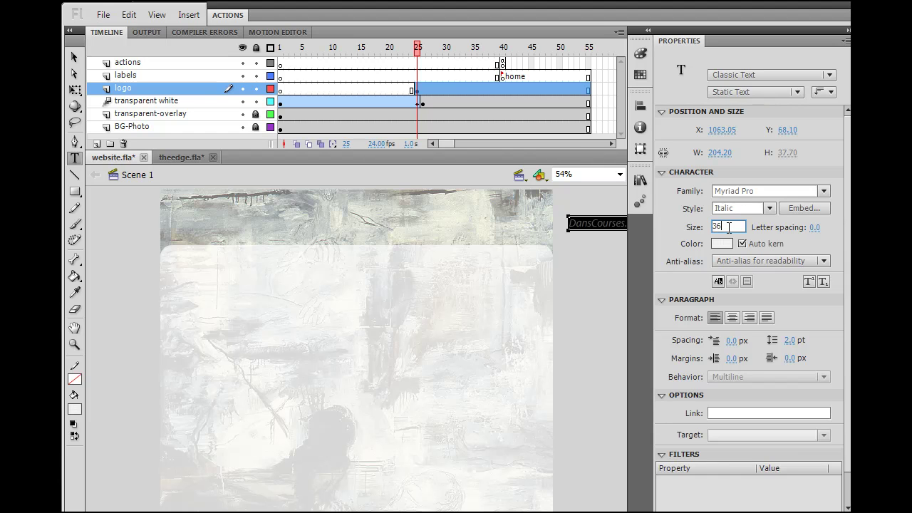
{"action": "key", "text": "Return"}
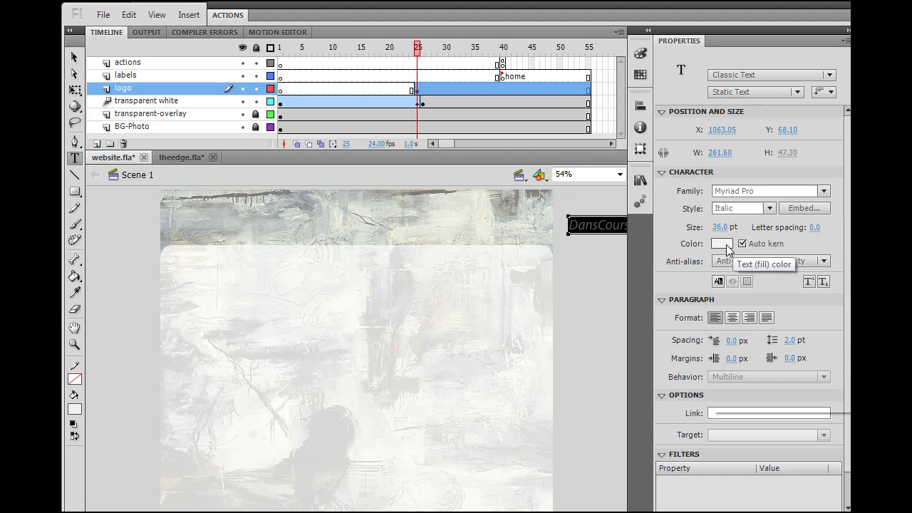
- Colour the DansCourses.com text black and reselect it with the Selection tool
{"action": "left_click", "coordinate": [721, 243]}
{"action": "left_click", "coordinate": [730, 267]}
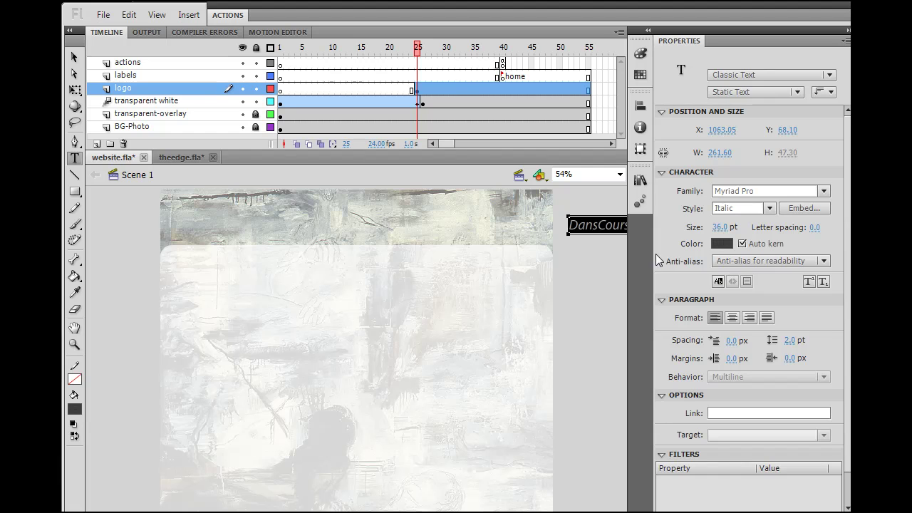
{"action": "left_click", "coordinate": [721, 243]}
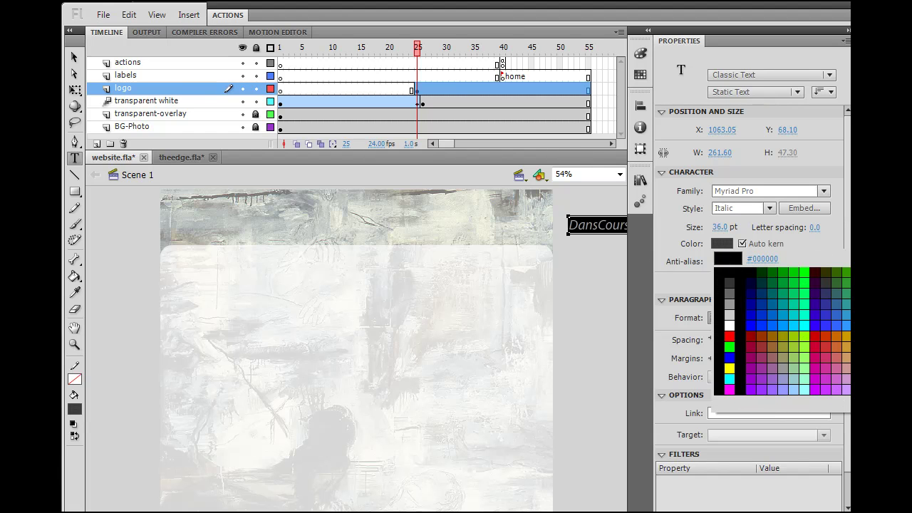
{"action": "left_click", "coordinate": [720, 278]}
{"action": "left_click", "coordinate": [595, 307]}
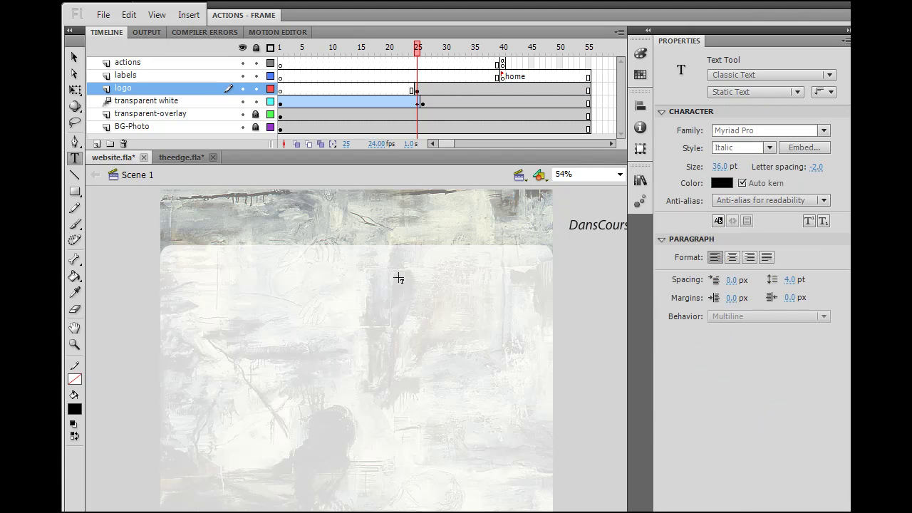
{"action": "left_click", "coordinate": [74, 57]}
{"action": "left_click", "coordinate": [599, 227]}
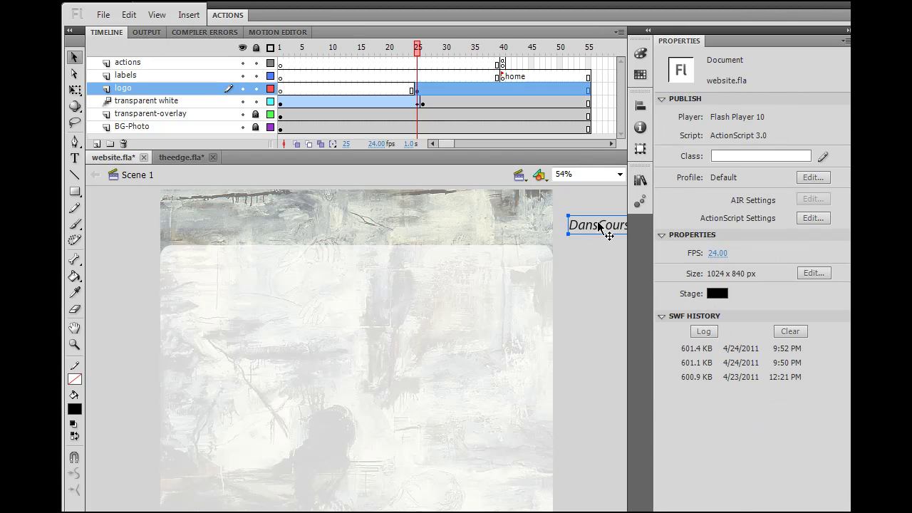
- Move the text onto the top banner and lock the transparent white layer
{"action": "left_click_drag", "start_coordinate": [598, 227], "coordinate": [421, 225]}
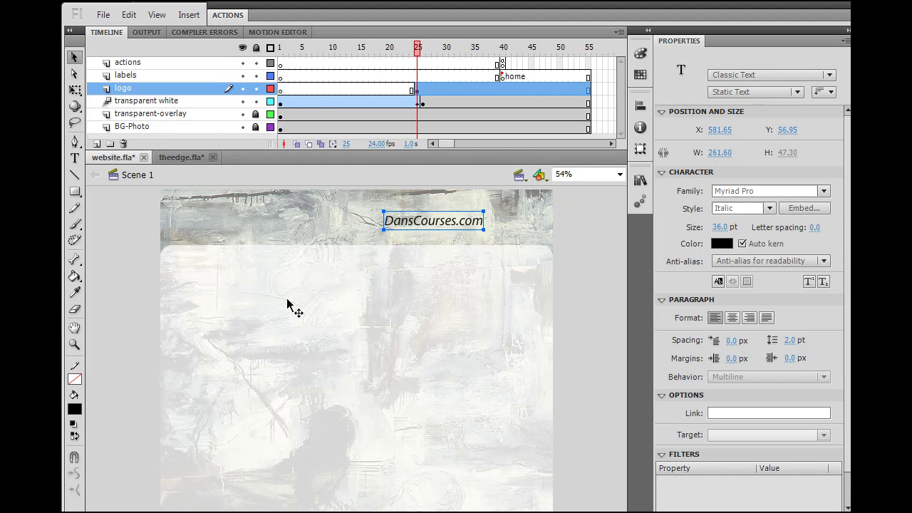
{"action": "left_click", "coordinate": [255, 101]}
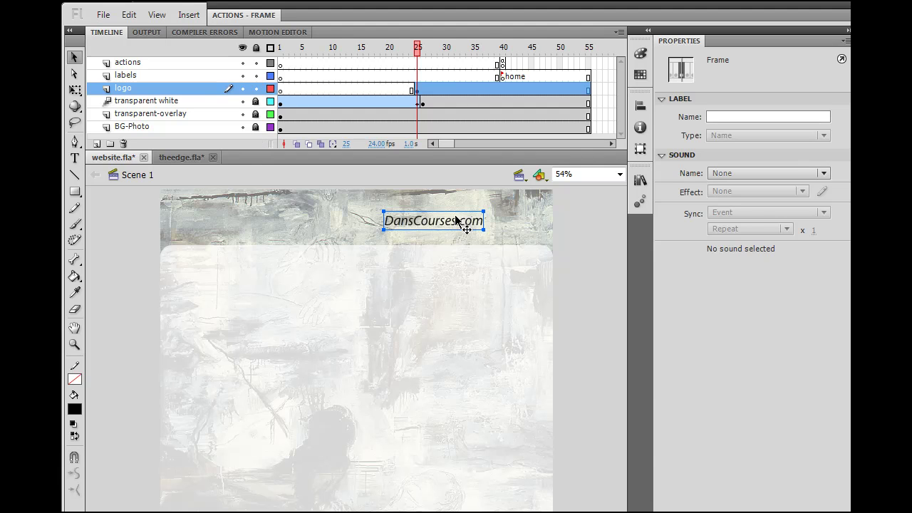
{"action": "left_click_drag", "start_coordinate": [450, 230], "coordinate": [265, 224]}
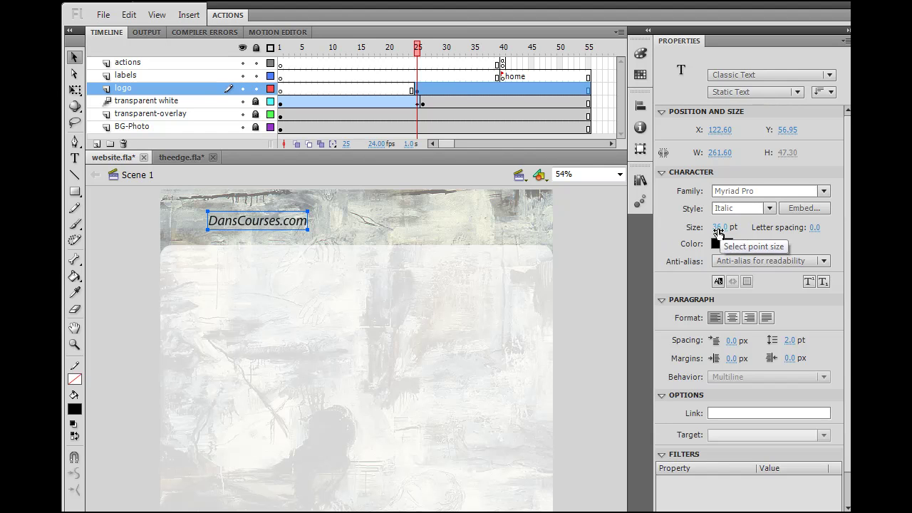
- Enlarge the text to 48 pt and position it in the banner's top-left corner
{"action": "left_click_drag", "start_coordinate": [718, 232], "coordinate": [729, 234]}
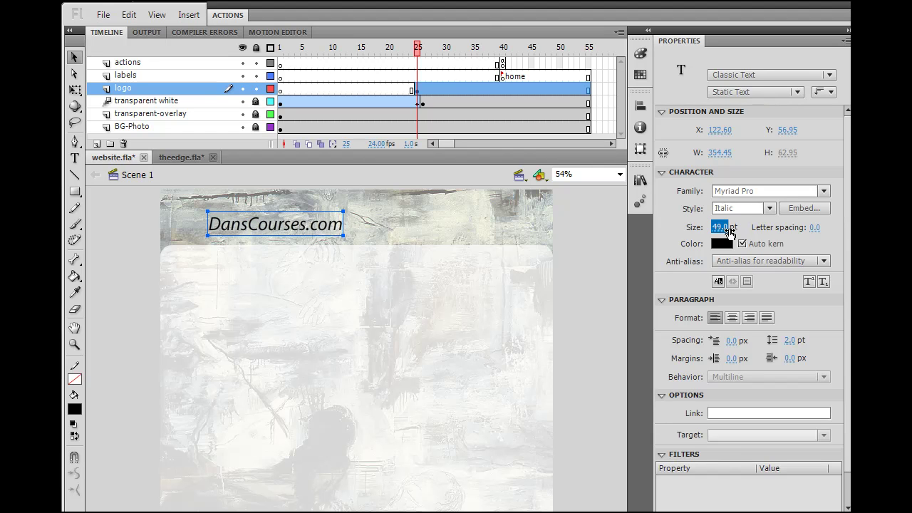
{"action": "left_click", "coordinate": [721, 230]}
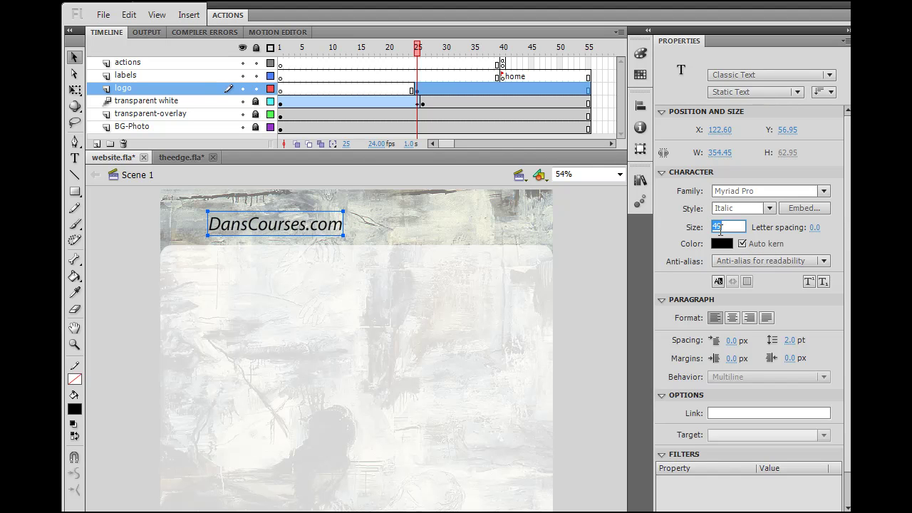
{"action": "type", "text": "48"}
{"action": "key", "text": "Return"}
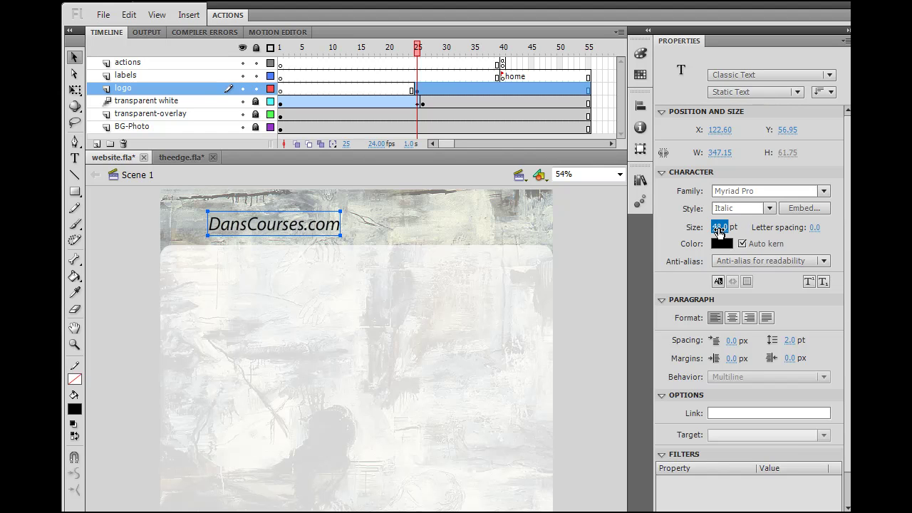
{"action": "left_click_drag", "start_coordinate": [305, 232], "coordinate": [261, 222]}
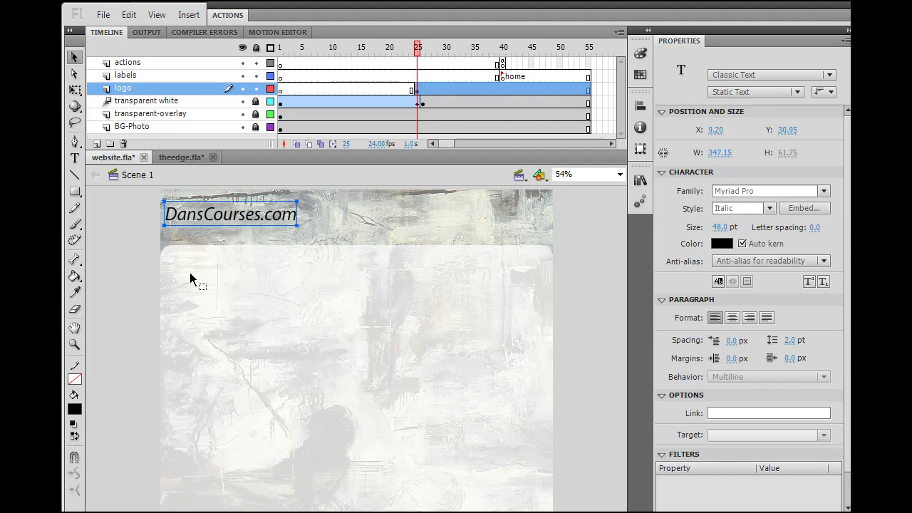
{"action": "key", "text": "Right"}
{"action": "key", "text": "Right"}
{"action": "key", "text": "Right"}
{"action": "key", "text": "Right"}
{"action": "key", "text": "Right"}
{"action": "key", "text": "Right"}
{"action": "key", "text": "Down"}
{"action": "key", "text": "Down"}
{"action": "key", "text": "Down"}
{"action": "key", "text": "Down"}
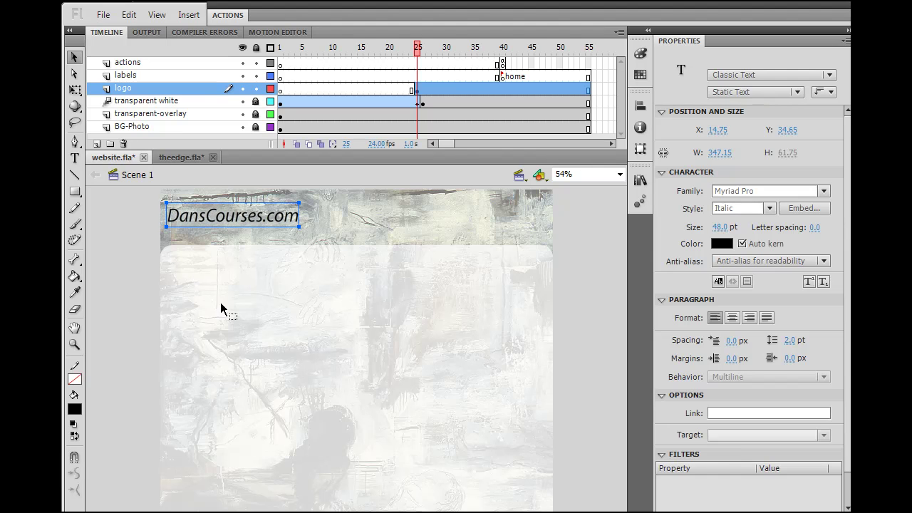
{"action": "left_click", "coordinate": [126, 239]}
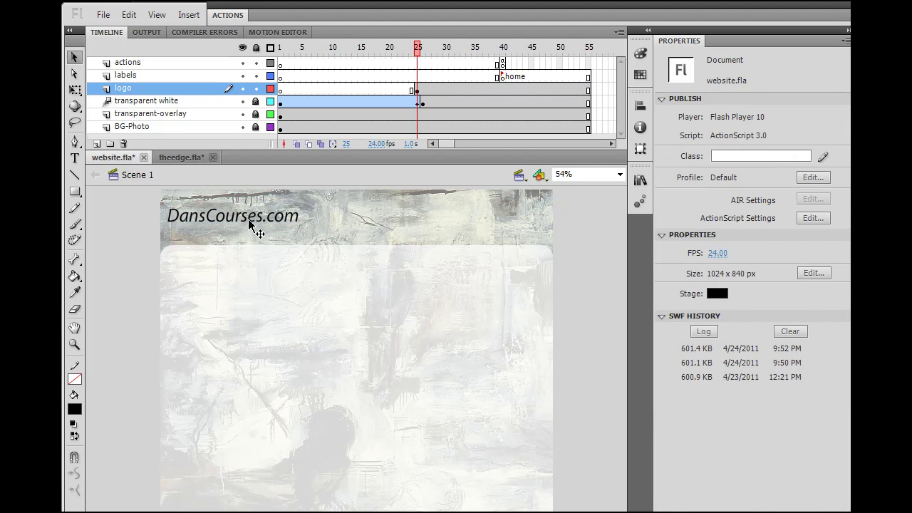
{"action": "left_click", "coordinate": [251, 225]}
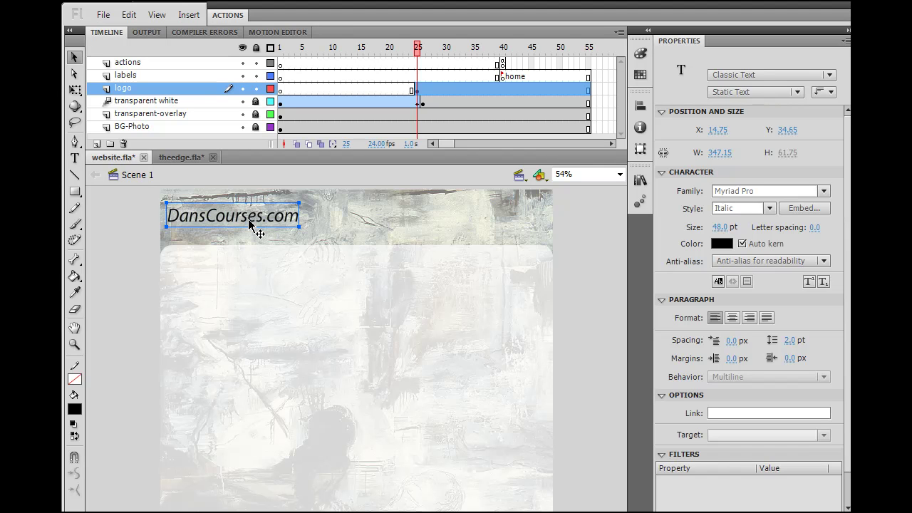
- Drag the DansCourses.com text past the stage's right edge
{"action": "key", "text": "shift+Right"}
{"action": "key", "text": "shift+Right"}
{"action": "key", "text": "shift+Right"}
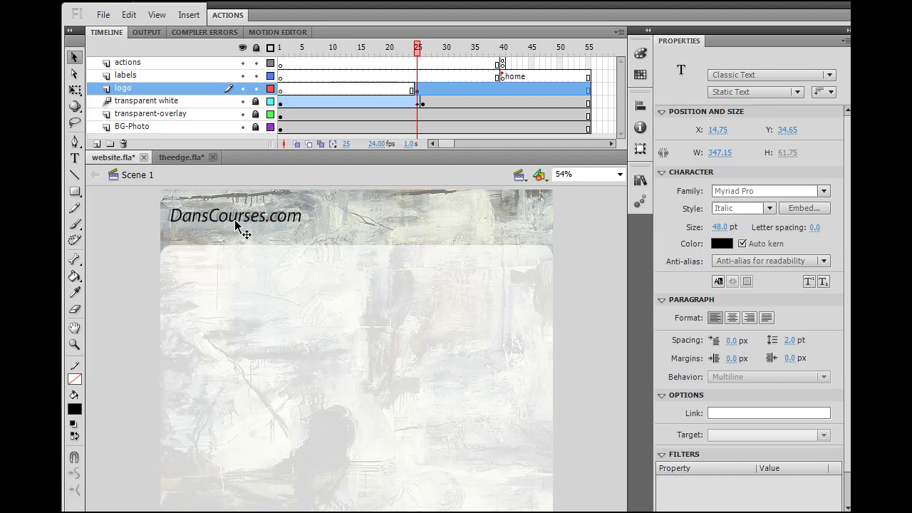
{"action": "left_click_drag", "start_coordinate": [242, 225], "coordinate": [602, 223]}
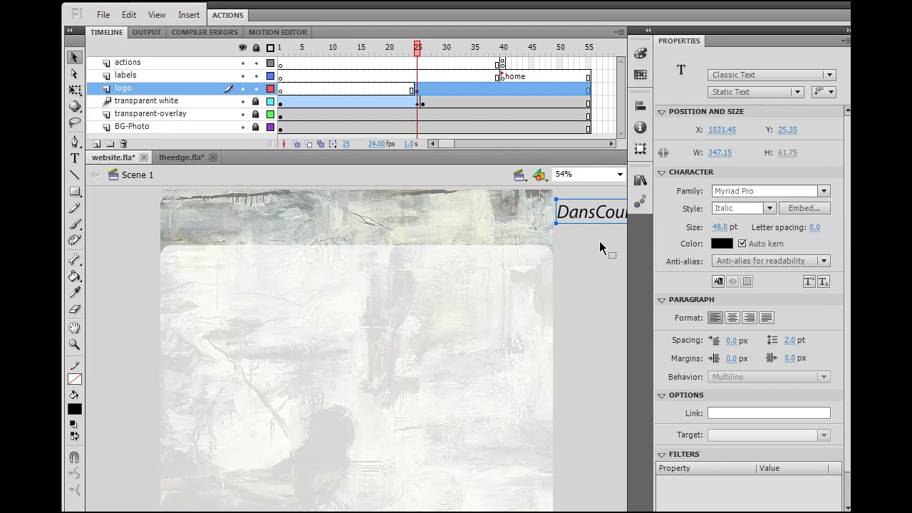
{"action": "left_click", "coordinate": [600, 252]}
{"action": "left_click", "coordinate": [600, 222]}
- Apply a motion tween to the off-stage logo text via Insert > Motion Tween
{"action": "left_click", "coordinate": [189, 14]}
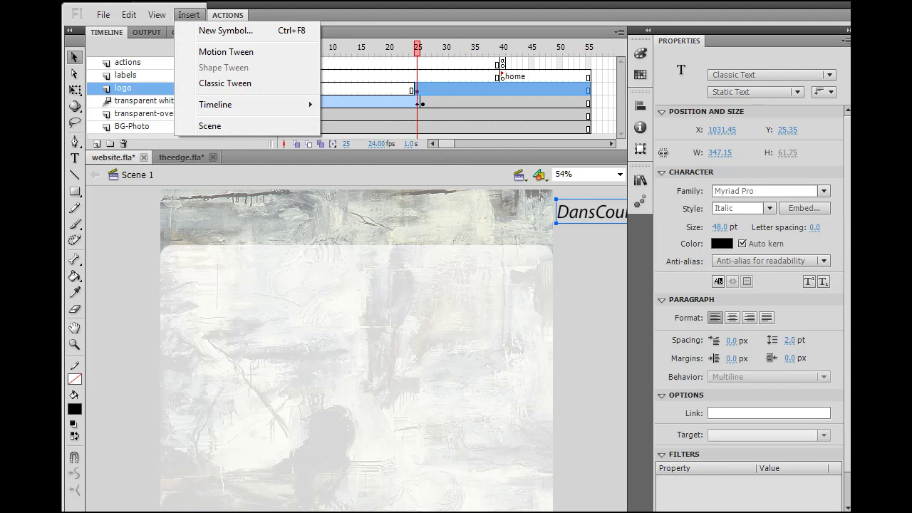
{"action": "left_click", "coordinate": [123, 222]}
{"action": "left_click", "coordinate": [124, 222]}
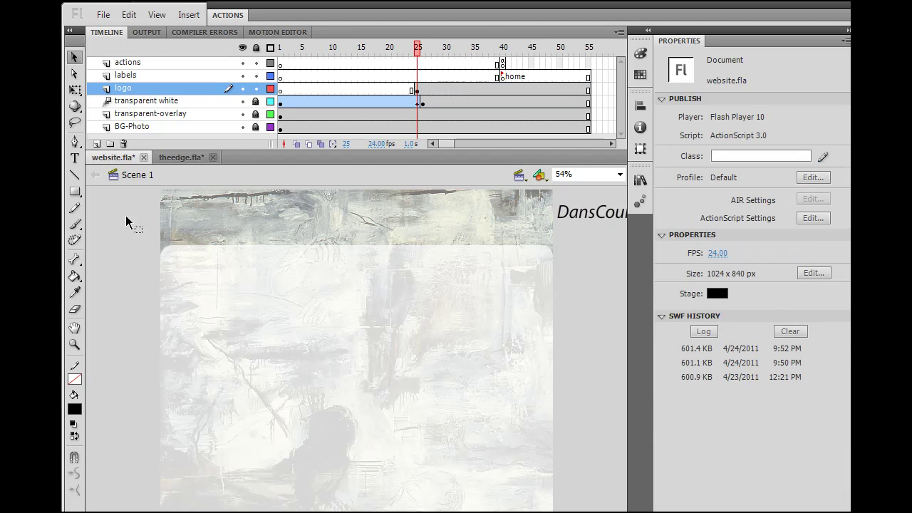
{"action": "left_click", "coordinate": [604, 213]}
{"action": "left_click_drag", "start_coordinate": [603, 221], "coordinate": [604, 219]}
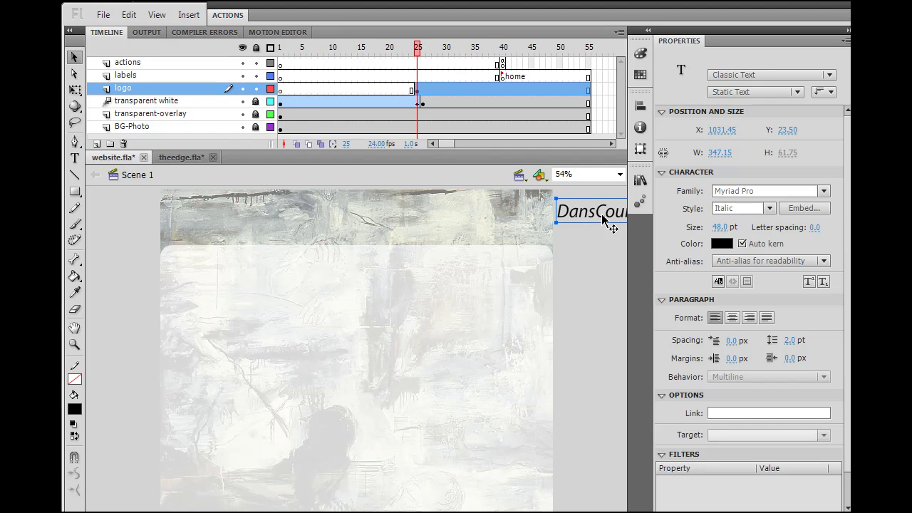
{"action": "left_click", "coordinate": [189, 15]}
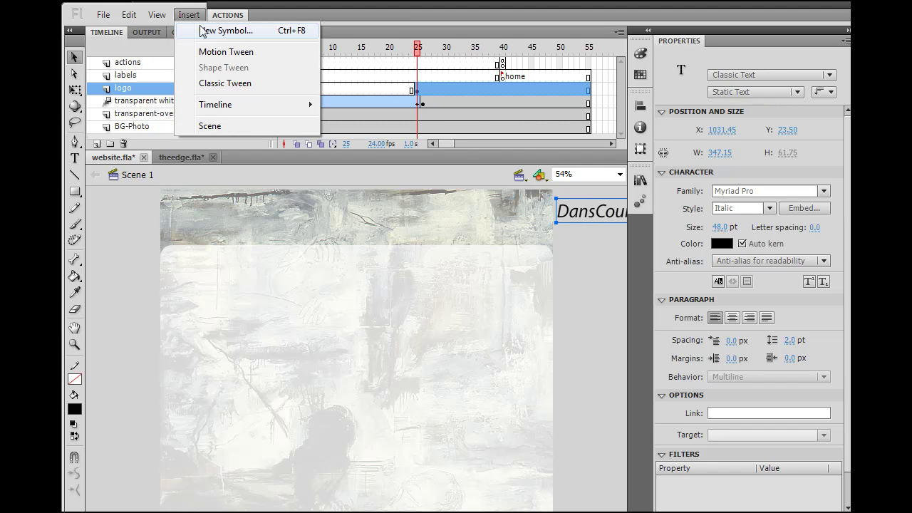
{"action": "left_click", "coordinate": [211, 52]}
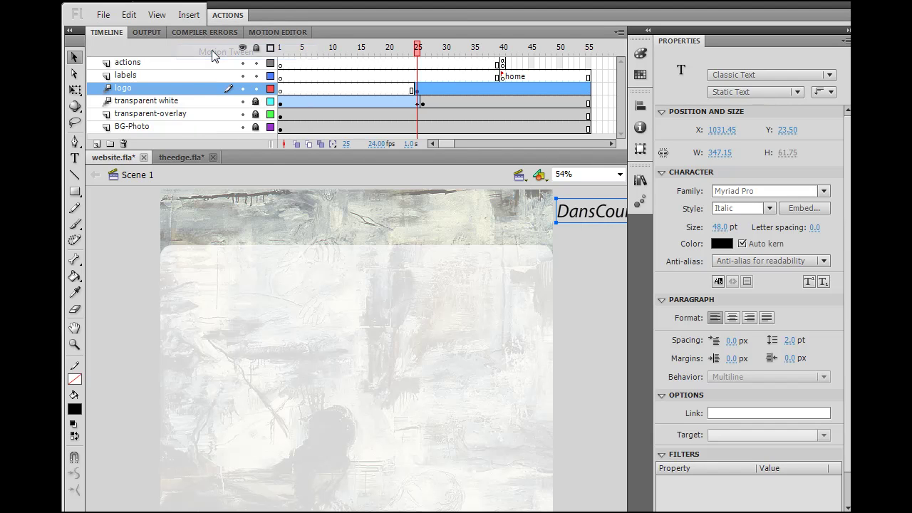
{"action": "left_click", "coordinate": [589, 246]}
- Undo the selection changes, the motion tween and the text's last move through Edit > Undo
{"action": "left_click", "coordinate": [593, 221]}
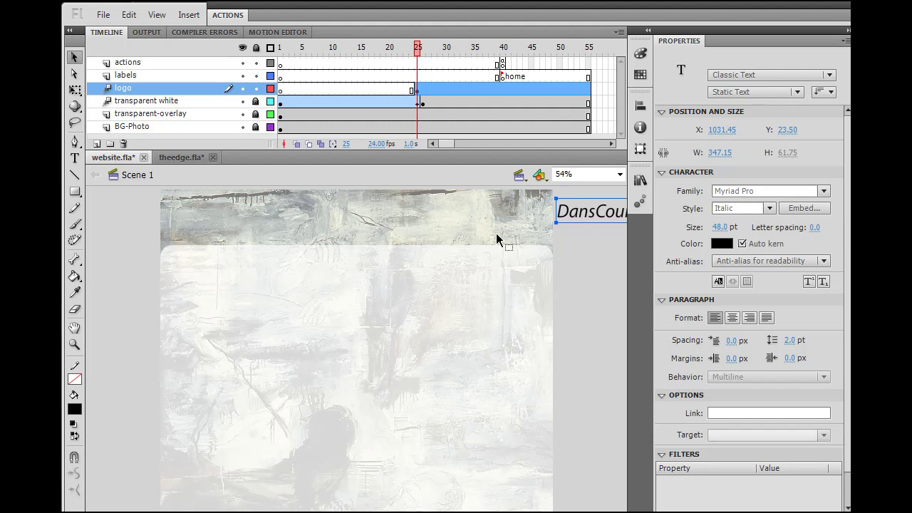
{"action": "left_click", "coordinate": [129, 14]}
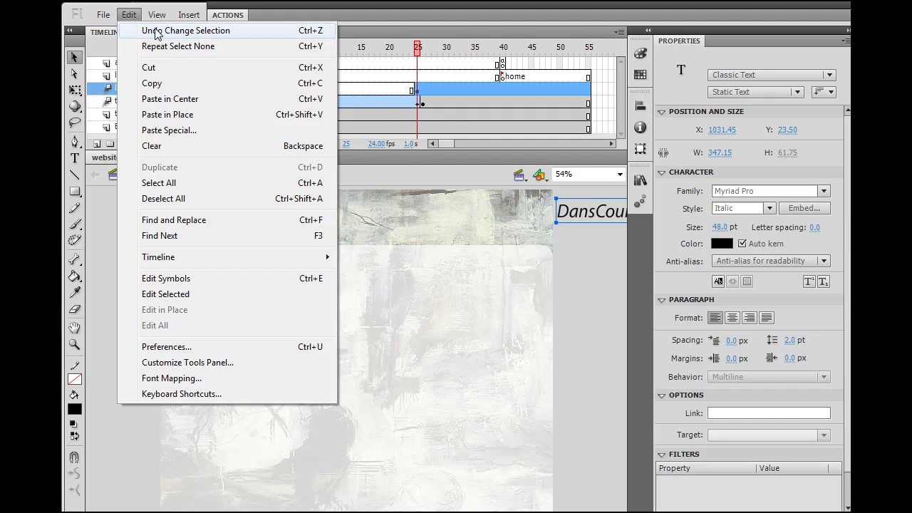
{"action": "left_click", "coordinate": [155, 31]}
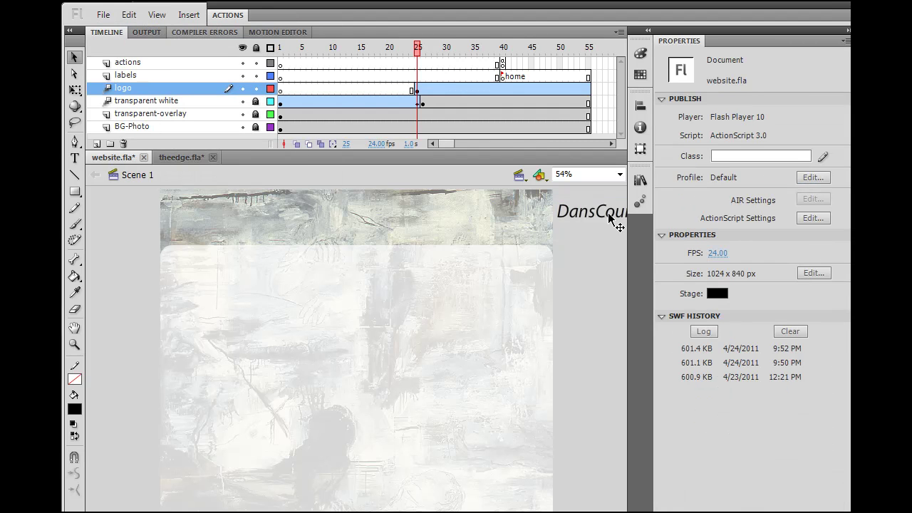
{"action": "left_click", "coordinate": [129, 14]}
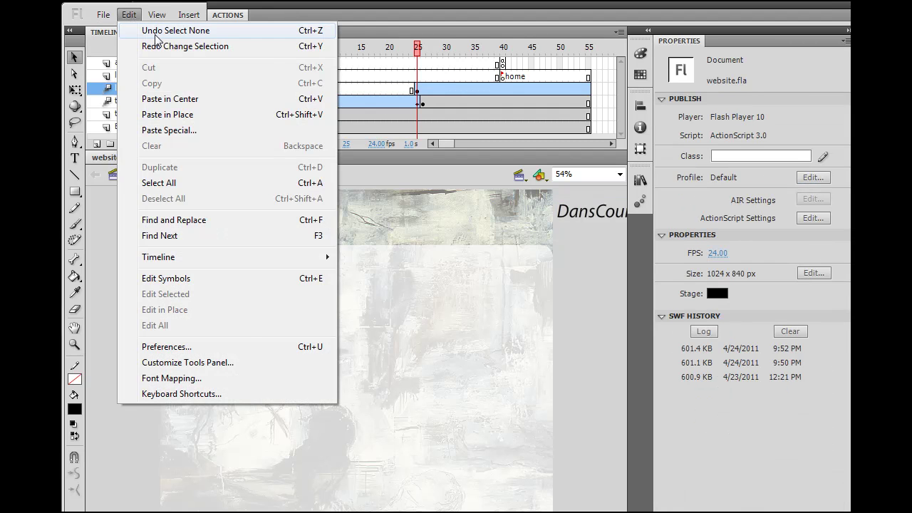
{"action": "left_click", "coordinate": [156, 31]}
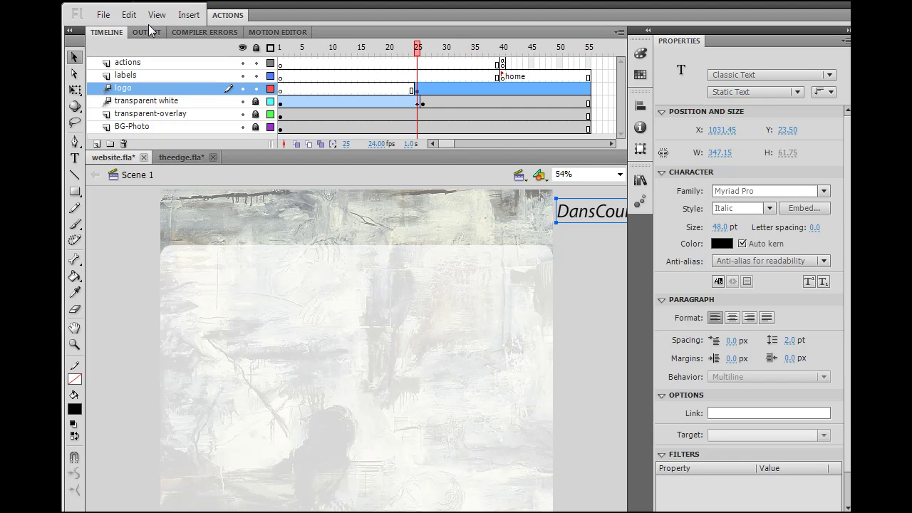
{"action": "left_click", "coordinate": [129, 14]}
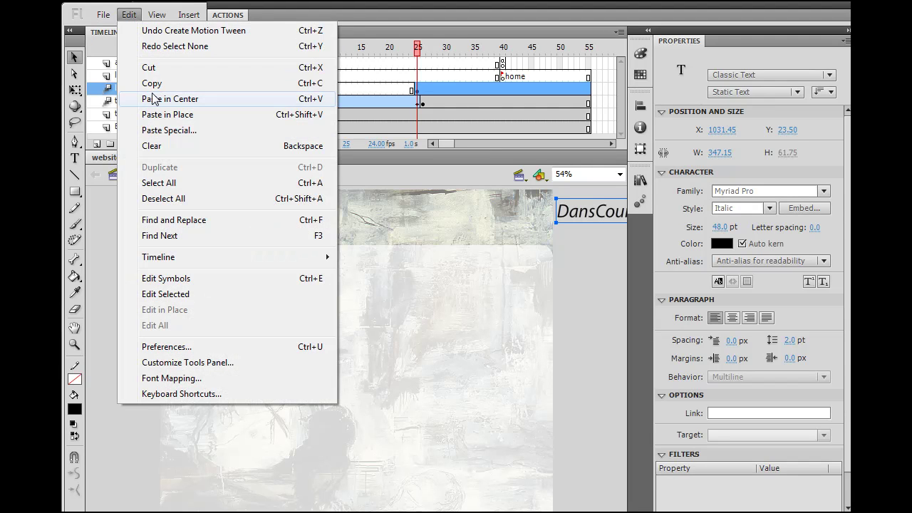
{"action": "left_click", "coordinate": [147, 30]}
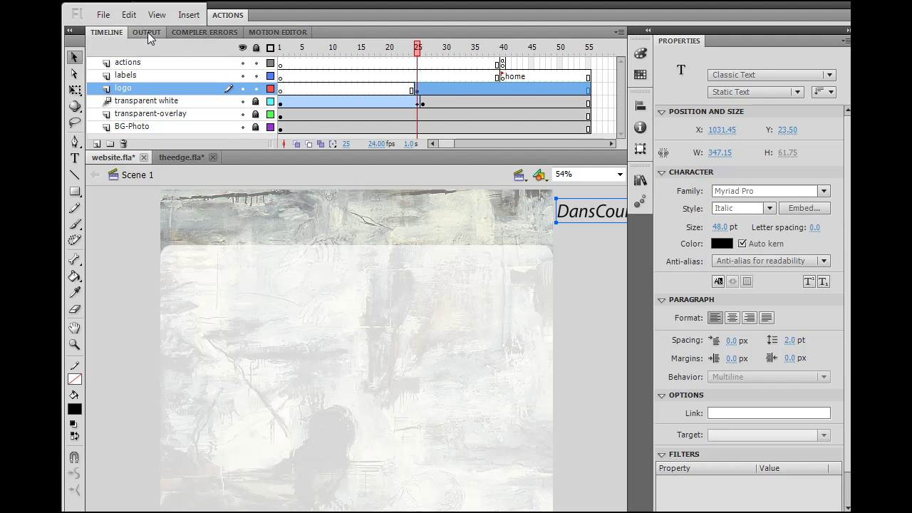
{"action": "left_click", "coordinate": [128, 15]}
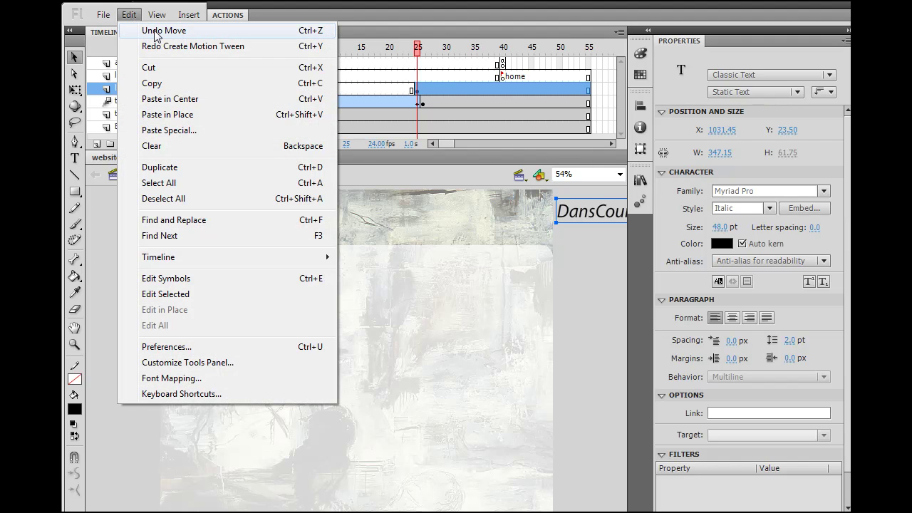
{"action": "left_click", "coordinate": [156, 33]}
{"action": "left_click", "coordinate": [599, 271]}
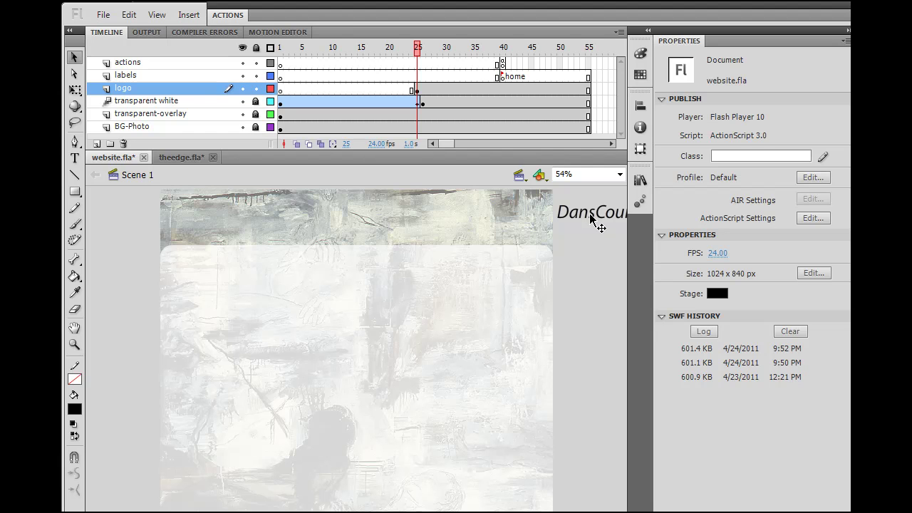
- Insert a keyframe at frame 40 of the logo layer, then select the text at frame 25
{"action": "left_click", "coordinate": [502, 91]}
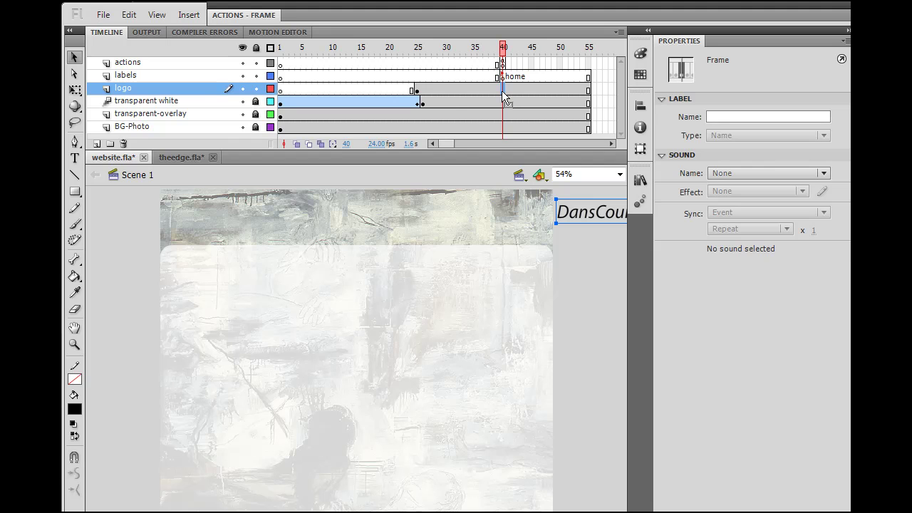
{"action": "right_click", "coordinate": [503, 93]}
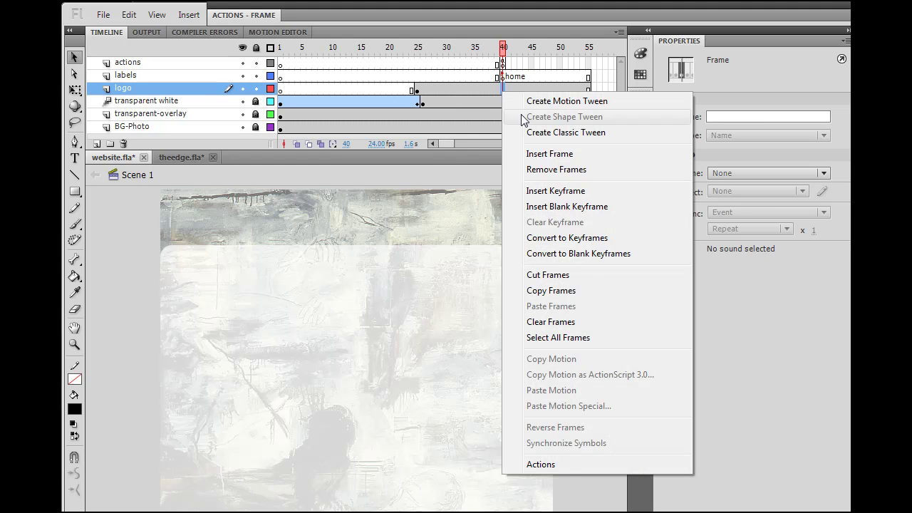
{"action": "left_click", "coordinate": [541, 191]}
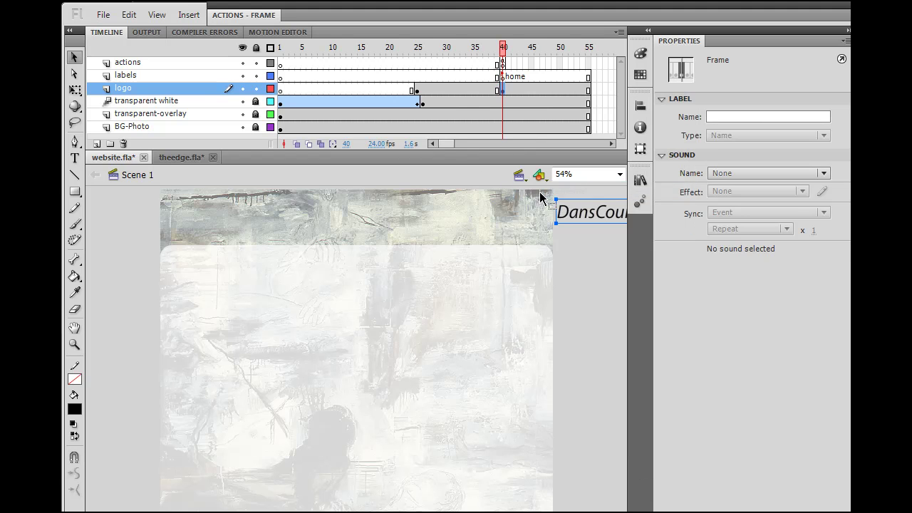
{"action": "left_click", "coordinate": [417, 91]}
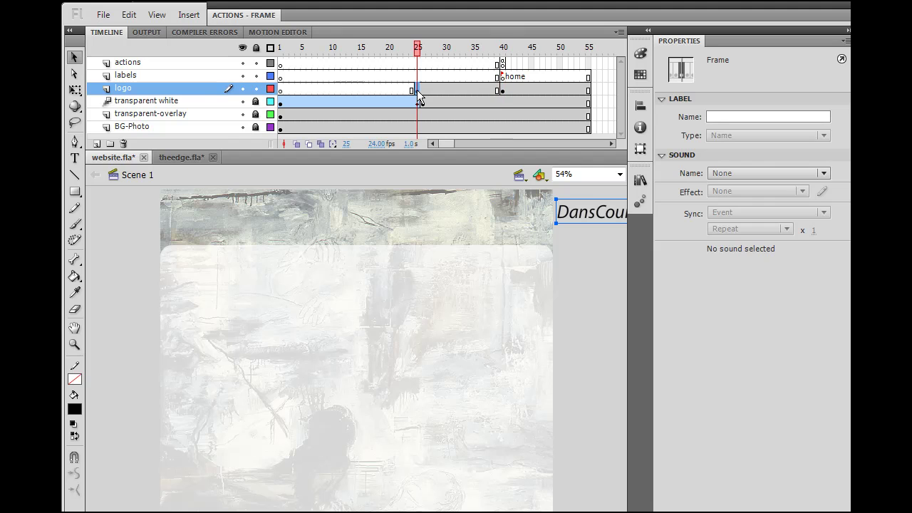
{"action": "left_click", "coordinate": [599, 223]}
{"action": "left_click", "coordinate": [597, 264]}
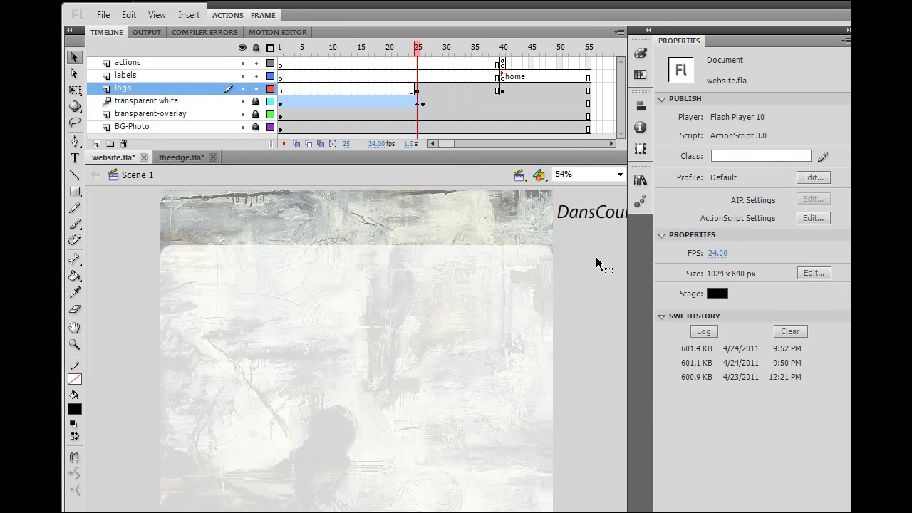
{"action": "left_click", "coordinate": [578, 221]}
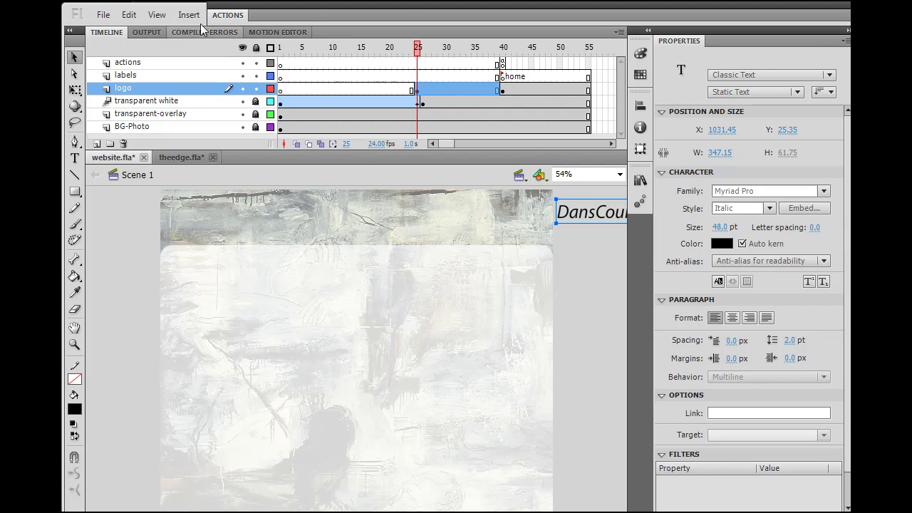
- Convert the DansCourses.com text into a Movie Clip symbol named 'mc-logo' and select its instance
{"action": "left_click", "coordinate": [225, 14]}
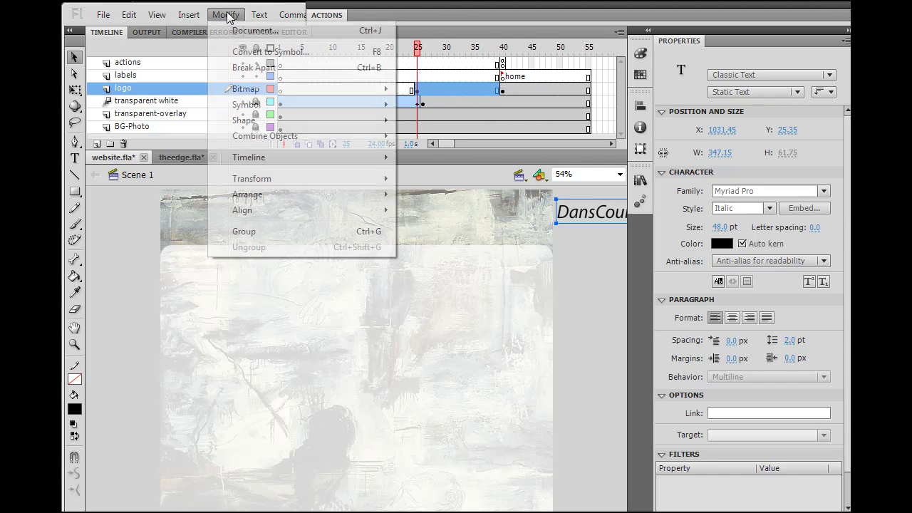
{"action": "left_click", "coordinate": [249, 51]}
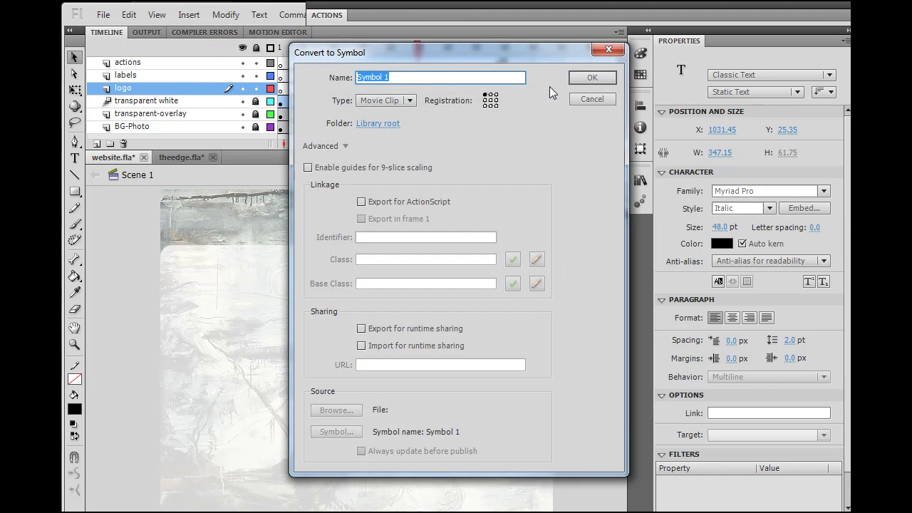
{"action": "type", "text": "logo"}
{"action": "key", "text": "Home"}
{"action": "type", "text": "mc-"}
{"action": "left_click", "coordinate": [594, 79]}
{"action": "left_click", "coordinate": [587, 318]}
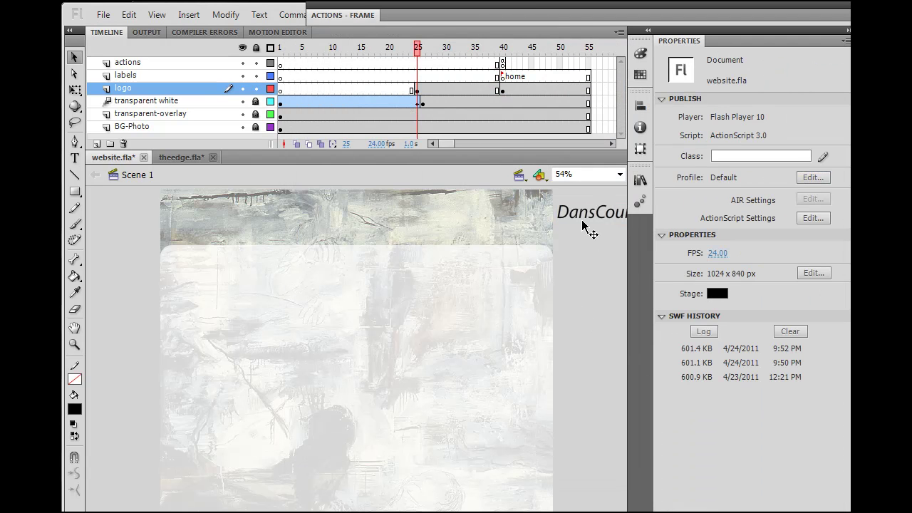
{"action": "left_click", "coordinate": [582, 220]}
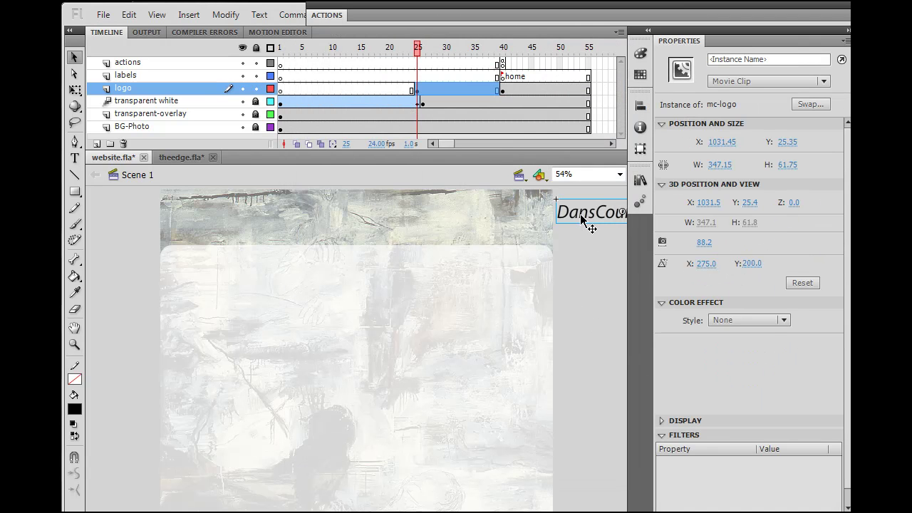
{"action": "left_click", "coordinate": [576, 285]}
{"action": "left_click", "coordinate": [583, 219]}
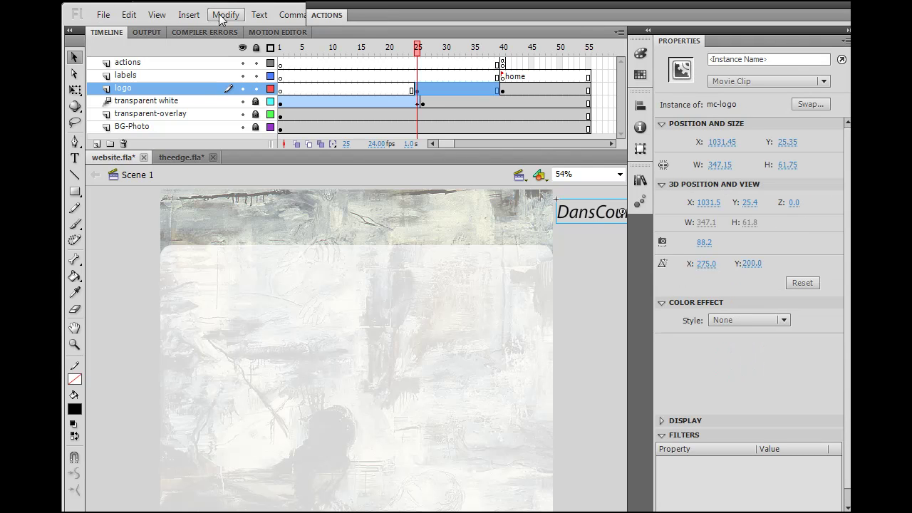
- Add a motion tween to mc-logo and move it to the stage's top-left at frame 39
{"action": "left_click", "coordinate": [189, 15]}
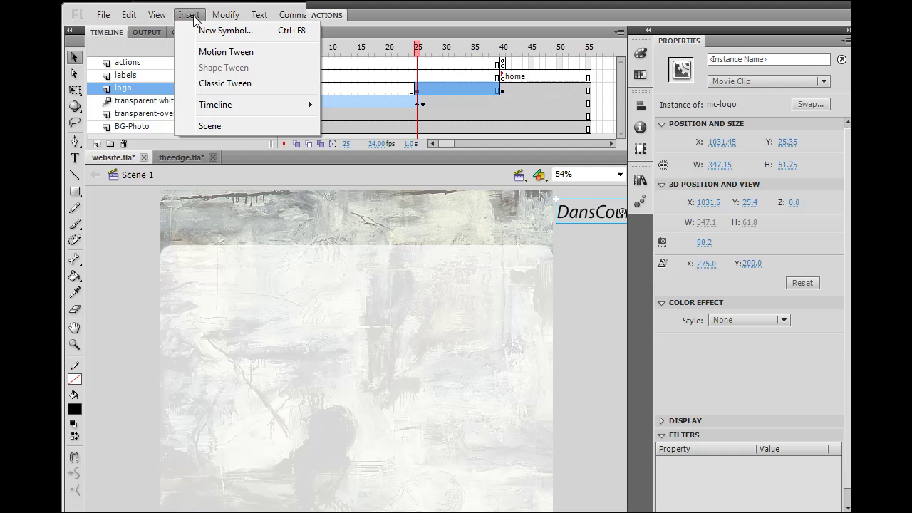
{"action": "left_click", "coordinate": [212, 54]}
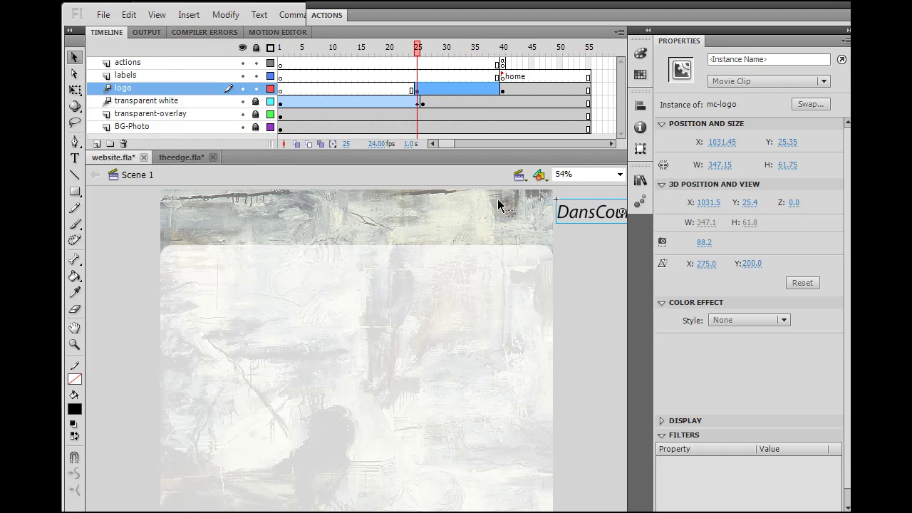
{"action": "left_click", "coordinate": [498, 51]}
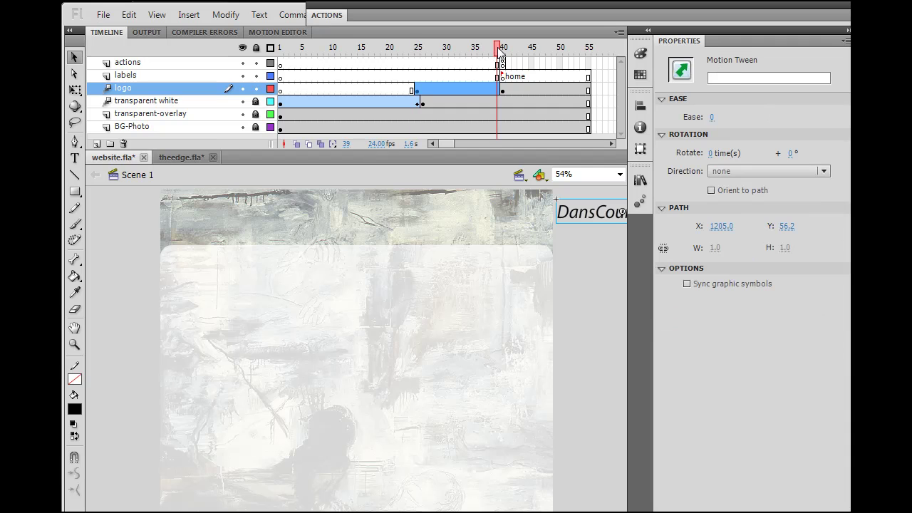
{"action": "left_click", "coordinate": [610, 218]}
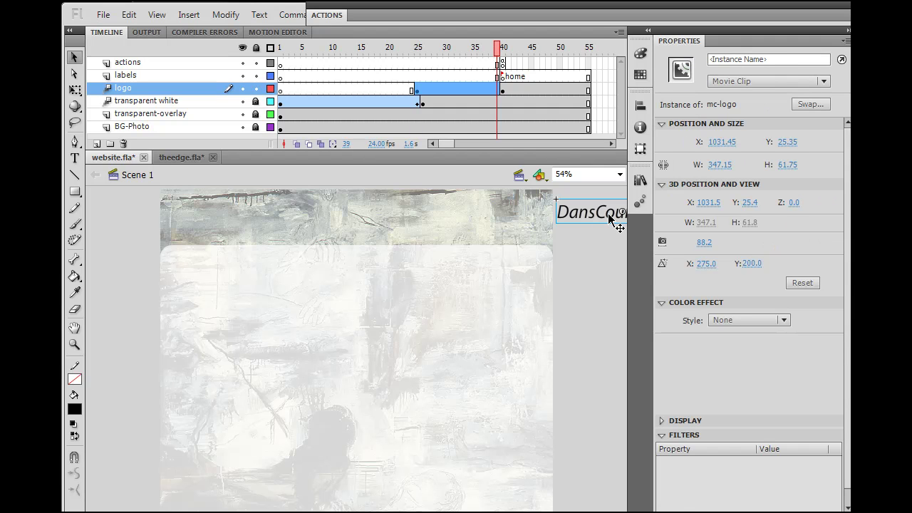
{"action": "left_click_drag", "start_coordinate": [609, 215], "coordinate": [221, 209]}
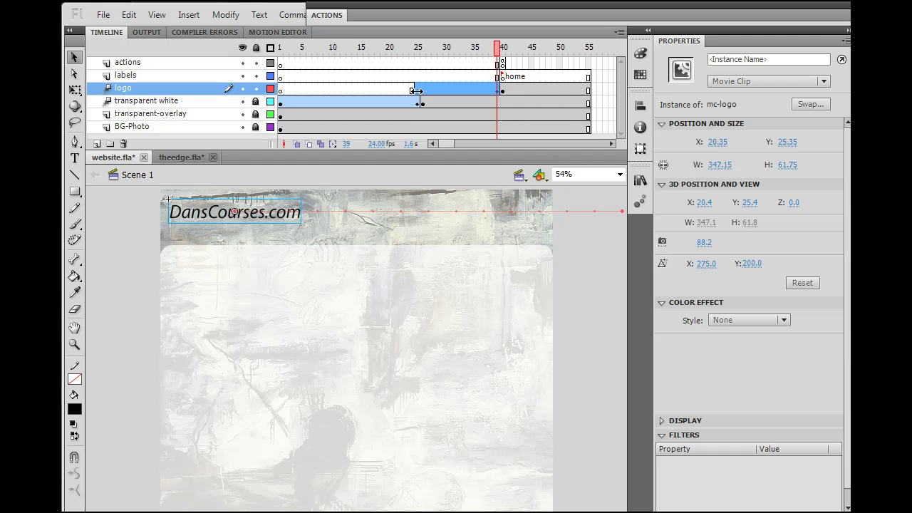
- Set the logo tween's ease to 100 out and scrub the timeline to preview it
{"action": "left_click", "coordinate": [598, 268]}
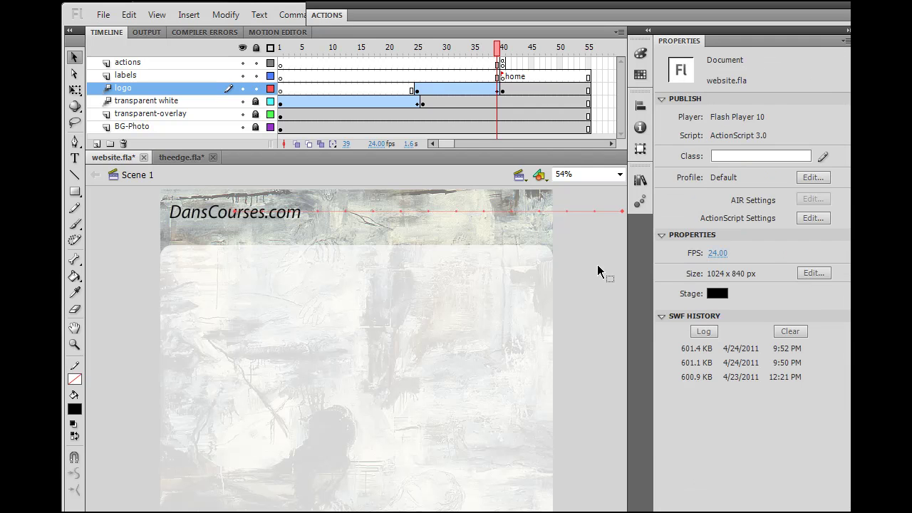
{"action": "left_click", "coordinate": [417, 90]}
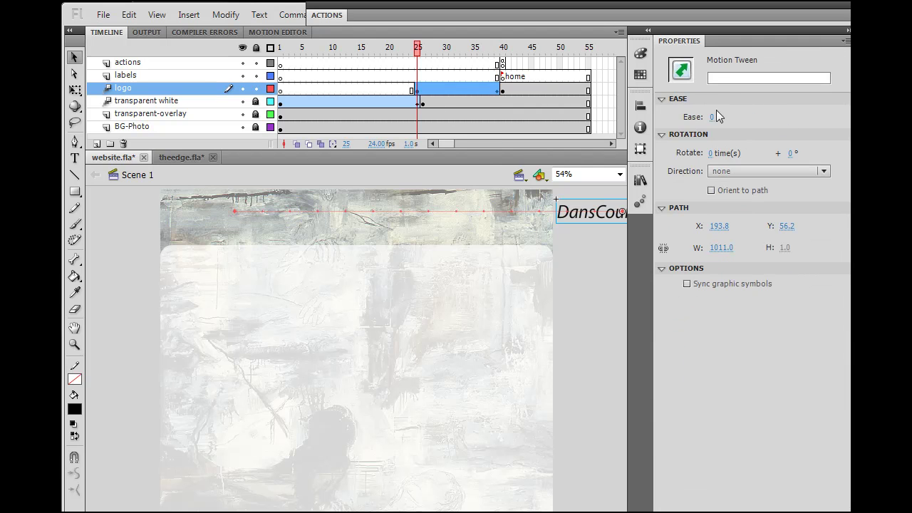
{"action": "left_click_drag", "start_coordinate": [713, 117], "coordinate": [774, 117]}
{"action": "left_click_drag", "start_coordinate": [411, 53], "coordinate": [563, 26]}
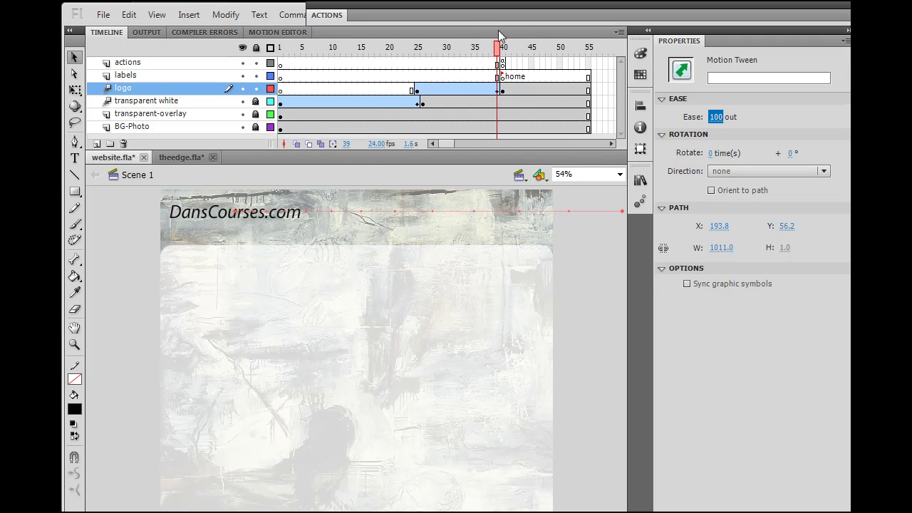
{"action": "mouse_move", "coordinate": [498, 30]}
{"action": "left_mouse_down"}
{"action": "mouse_move", "coordinate": [508, 30]}
{"action": "mouse_move", "coordinate": [408, 34]}
{"action": "mouse_move", "coordinate": [502, 32]}
{"action": "left_mouse_up"}
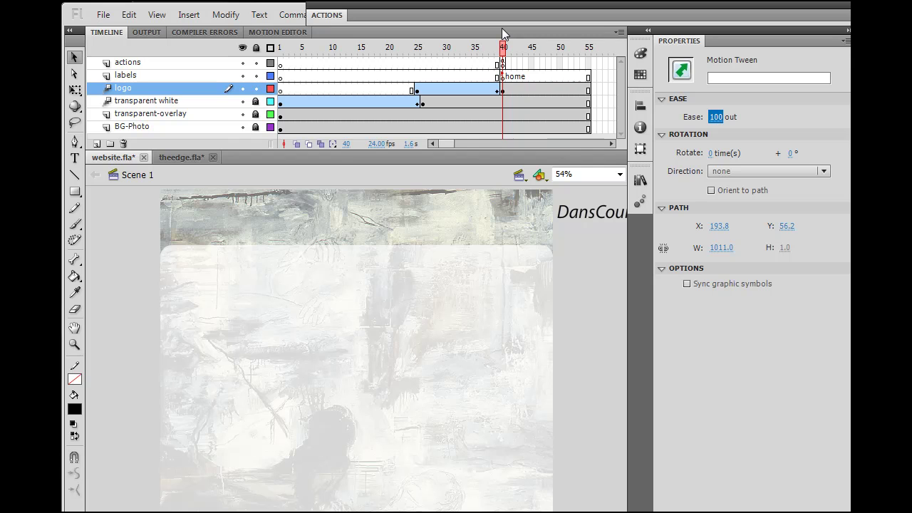
- Delete the leftover off-stage text at frame 40
{"action": "left_click", "coordinate": [487, 88]}
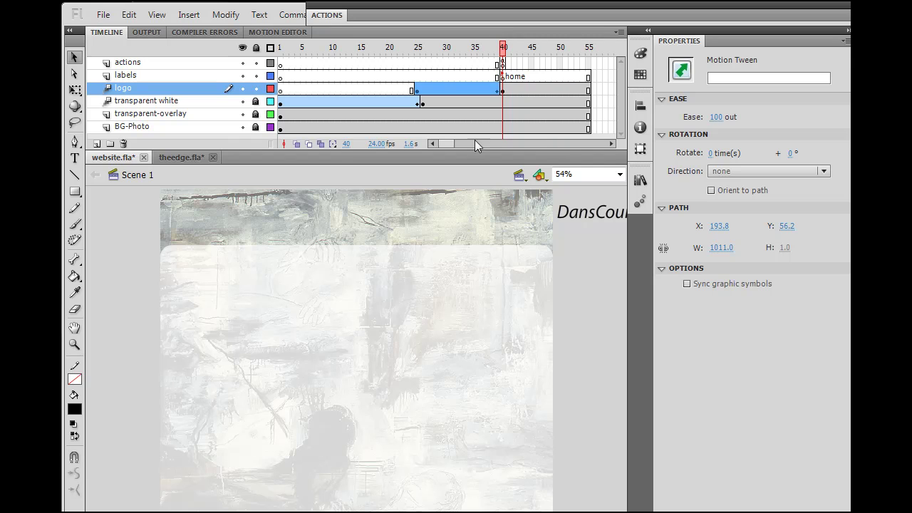
{"action": "left_click", "coordinate": [581, 220]}
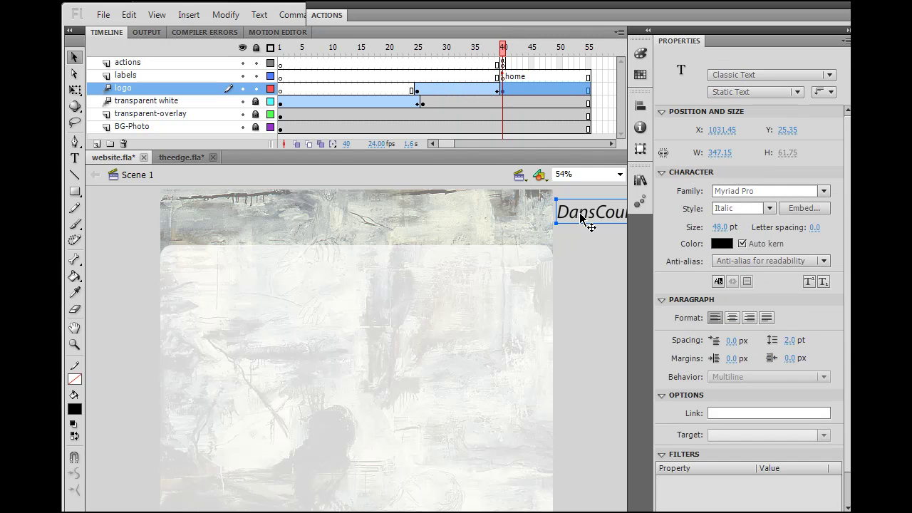
{"action": "key", "text": "Delete"}
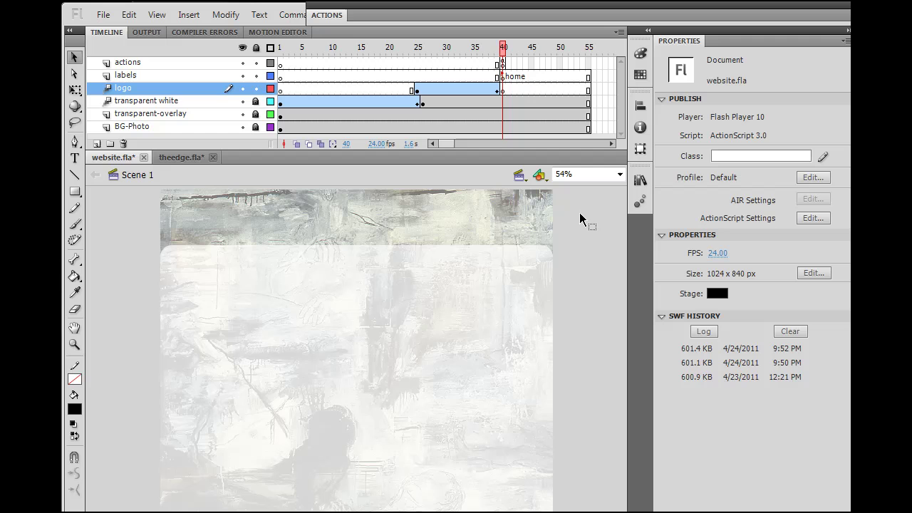
- Copy the logo from frame 39 and paste it in place at frame 40
{"action": "left_click", "coordinate": [498, 49]}
{"action": "left_click", "coordinate": [198, 218]}
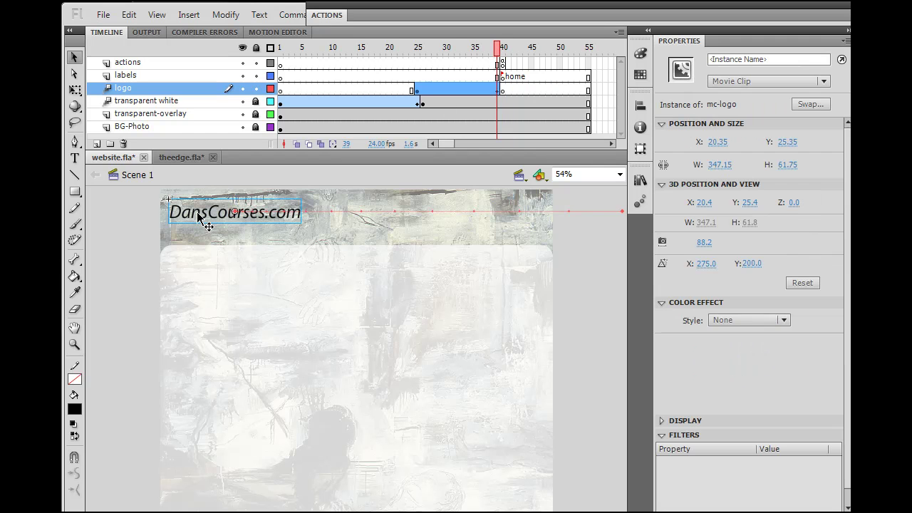
{"action": "left_click", "coordinate": [127, 14]}
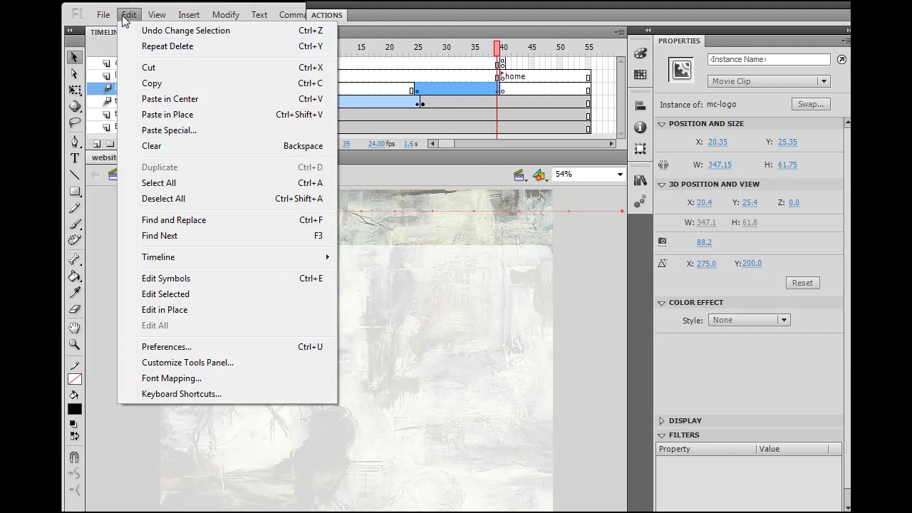
{"action": "left_click", "coordinate": [151, 82]}
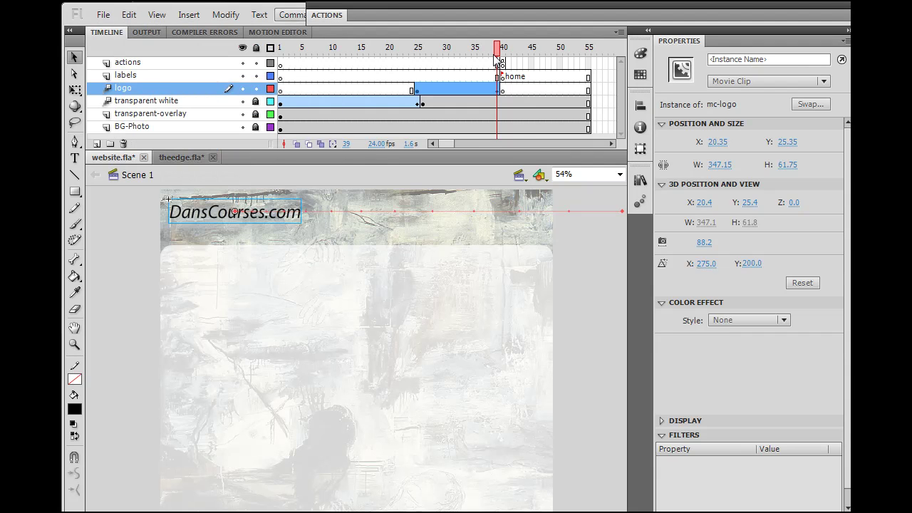
{"action": "left_click", "coordinate": [503, 93]}
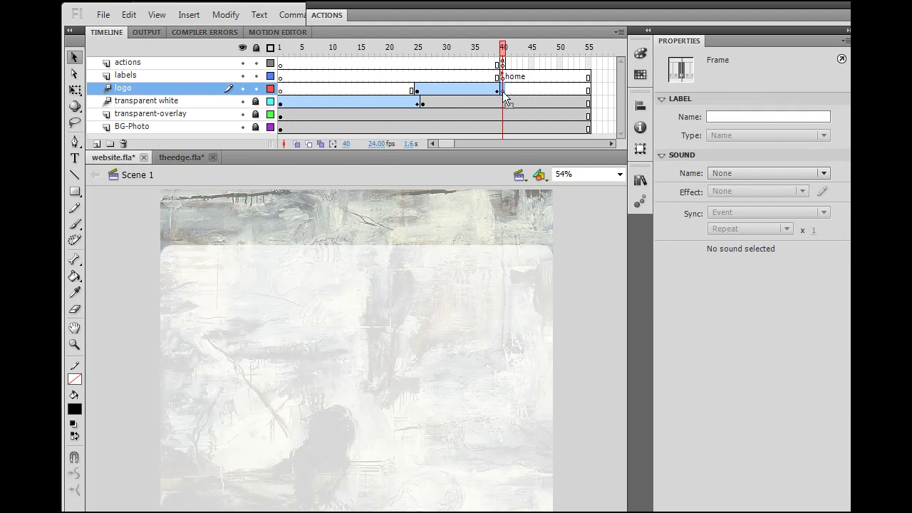
{"action": "left_click", "coordinate": [127, 14]}
{"action": "left_click", "coordinate": [150, 116]}
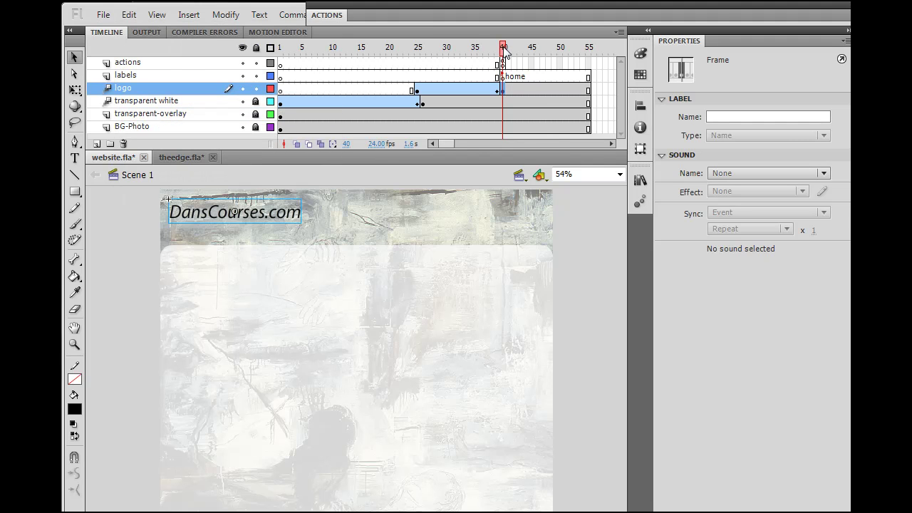
{"action": "mouse_move", "coordinate": [505, 51]}
{"action": "left_mouse_down"}
{"action": "mouse_move", "coordinate": [381, 49]}
{"action": "mouse_move", "coordinate": [504, 51]}
{"action": "left_mouse_up"}
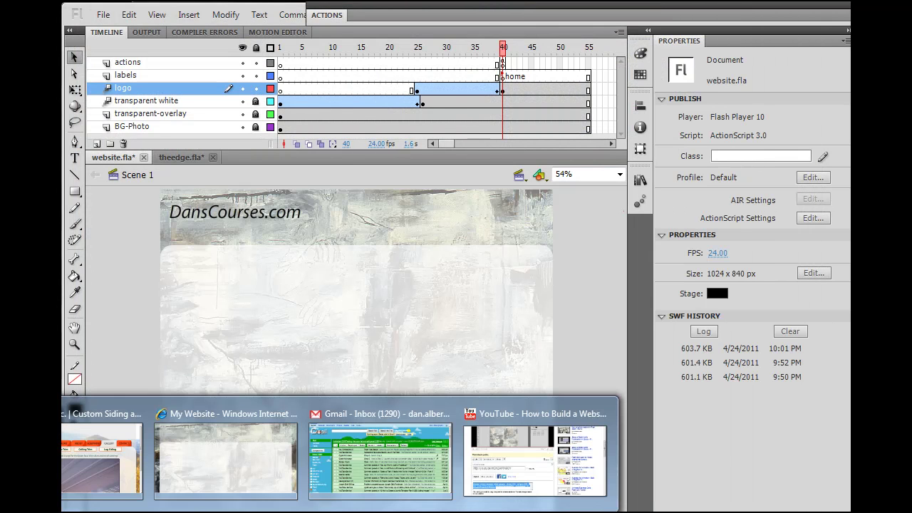
- Reload the My Website page in Internet Explorer to preview the logo animation
{"action": "left_click", "coordinate": [260, 413]}
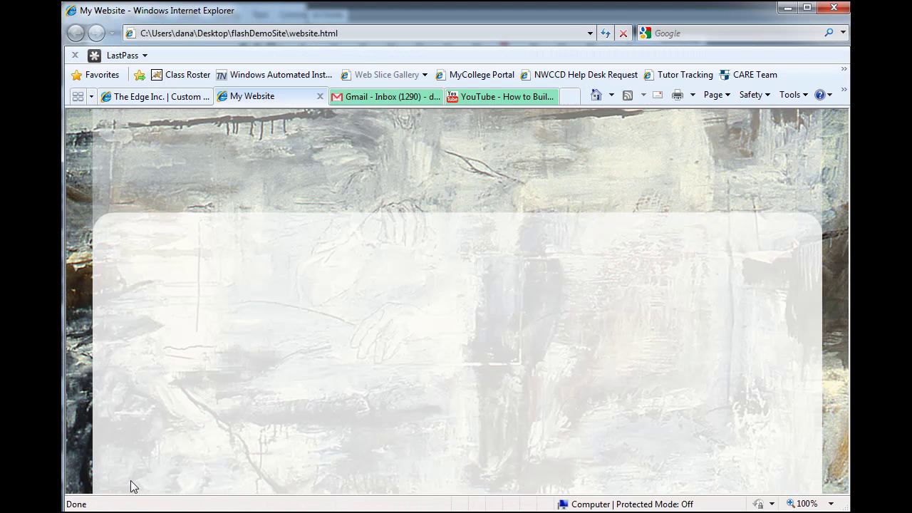
{"action": "left_click", "coordinate": [605, 34]}
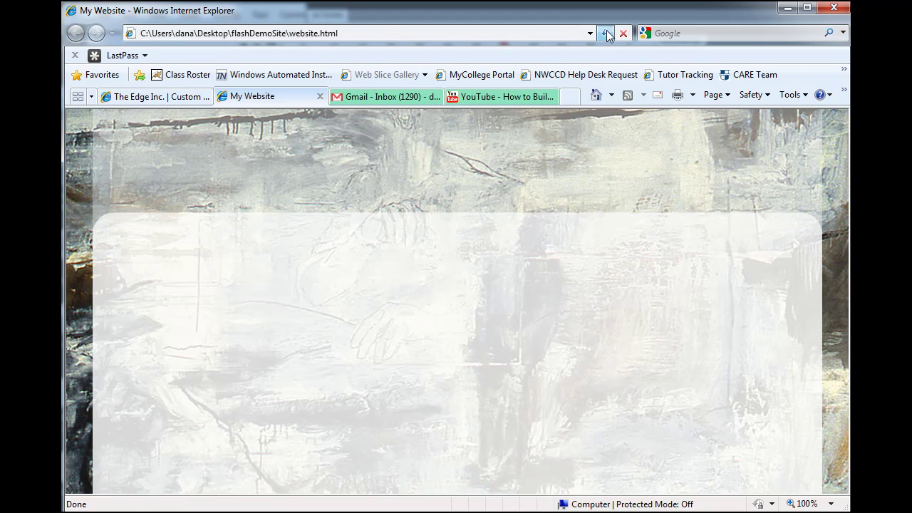